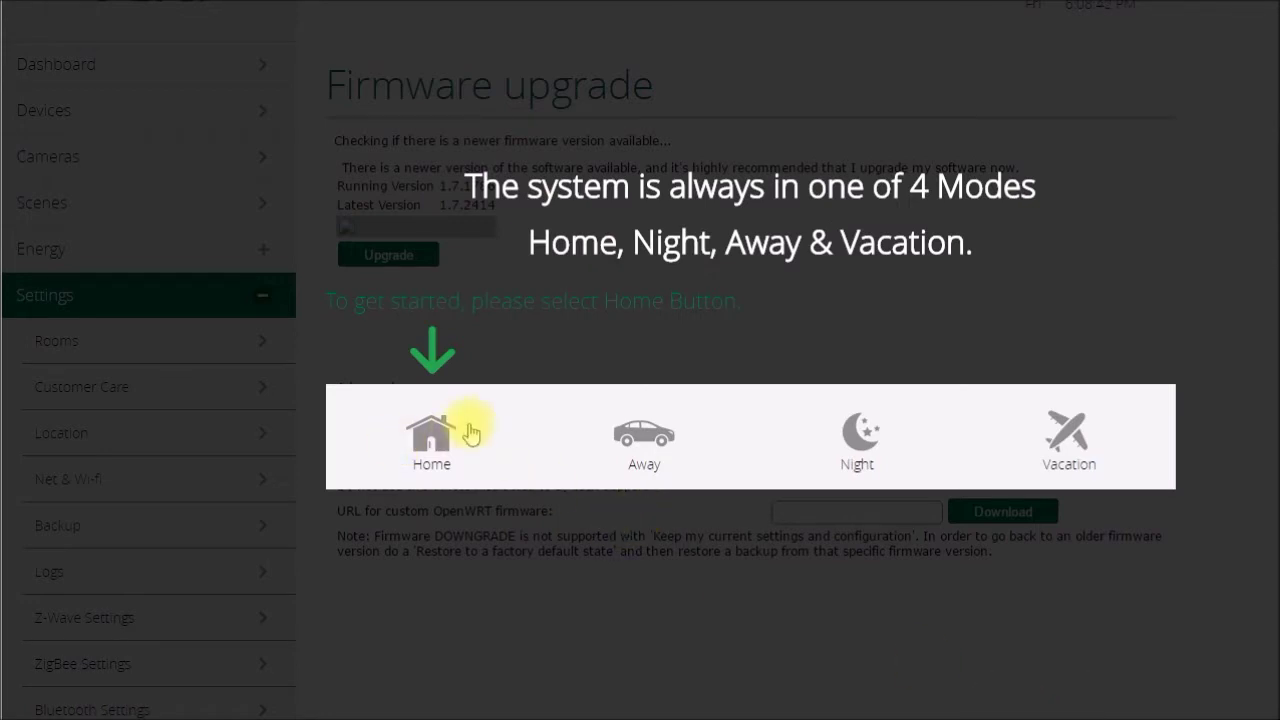
Step: Choose Home in the house modes tour, then go to the empty Rooms settings page
left_click(440, 455)
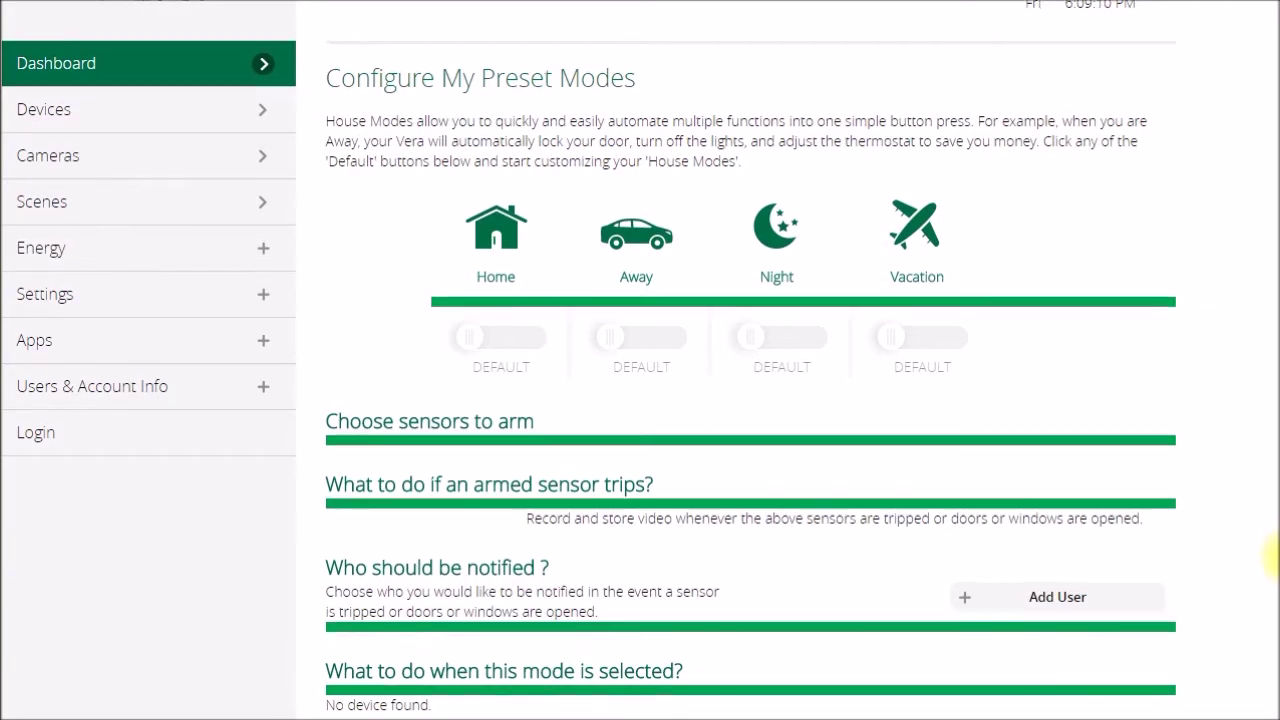
scroll(1265, 640, "down", 2)
scroll(1265, 681, "down", 1)
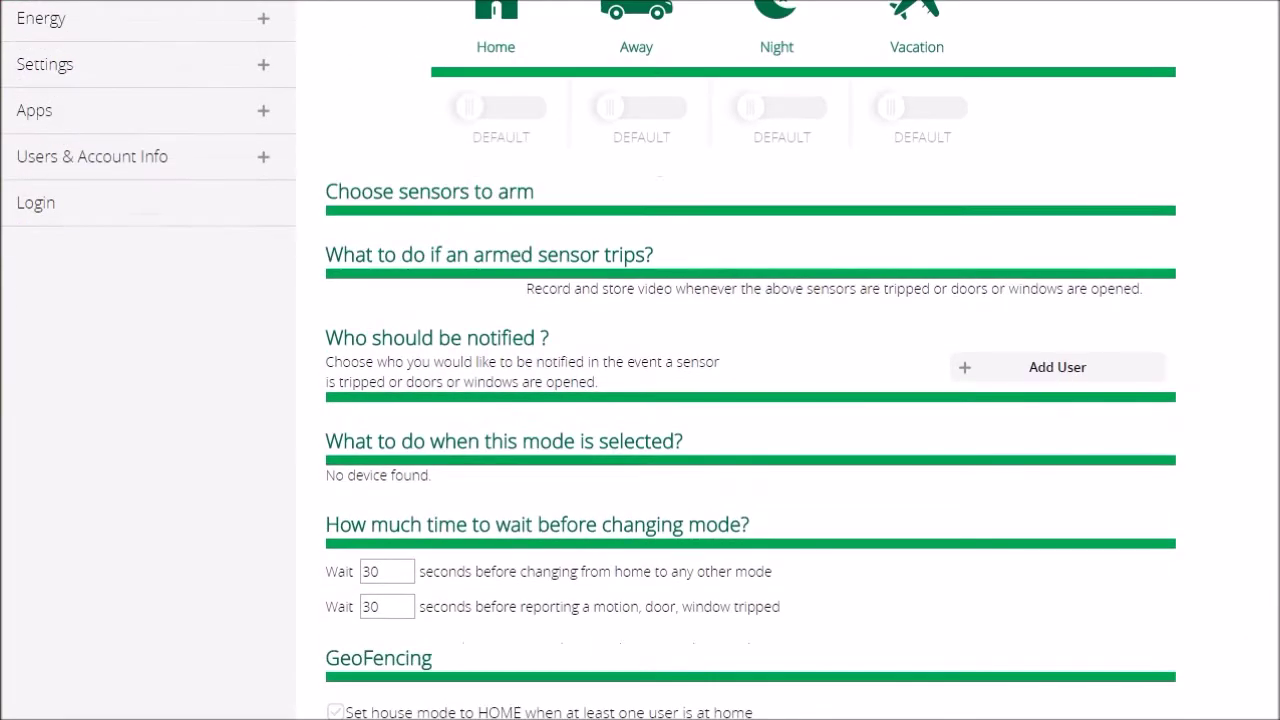
scroll(251, 294, "up", 3)
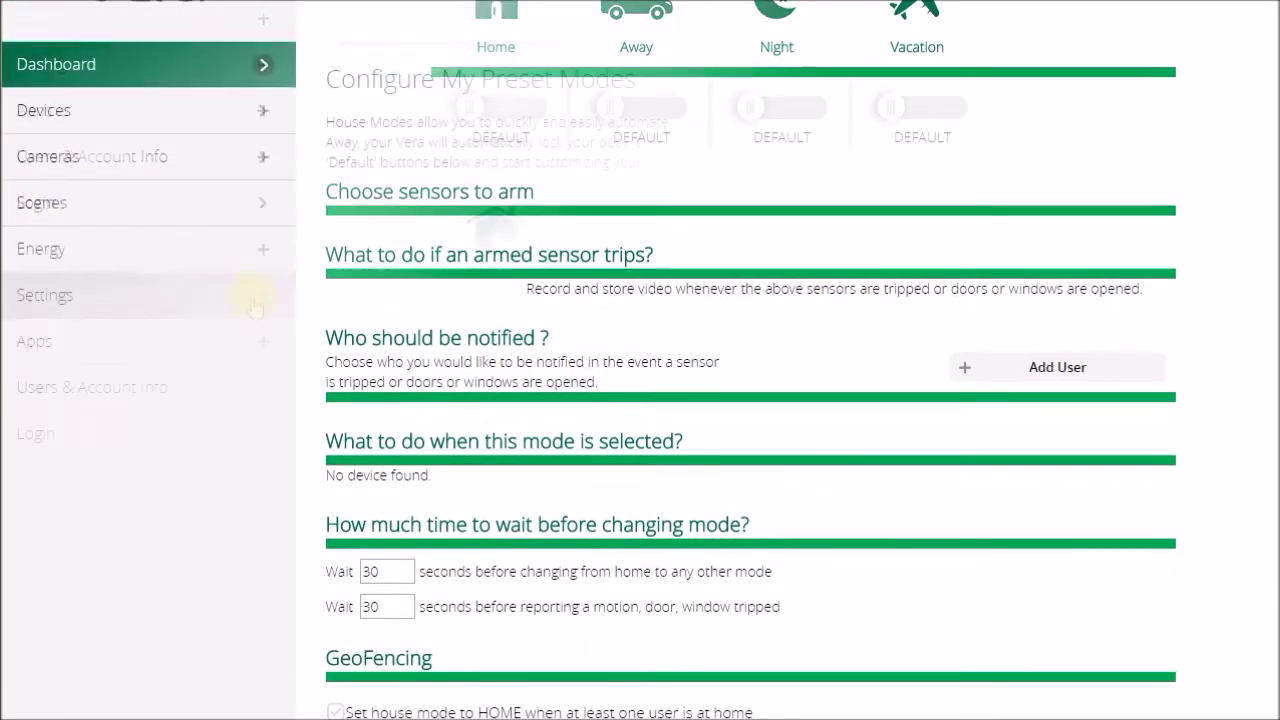
left_click(263, 295)
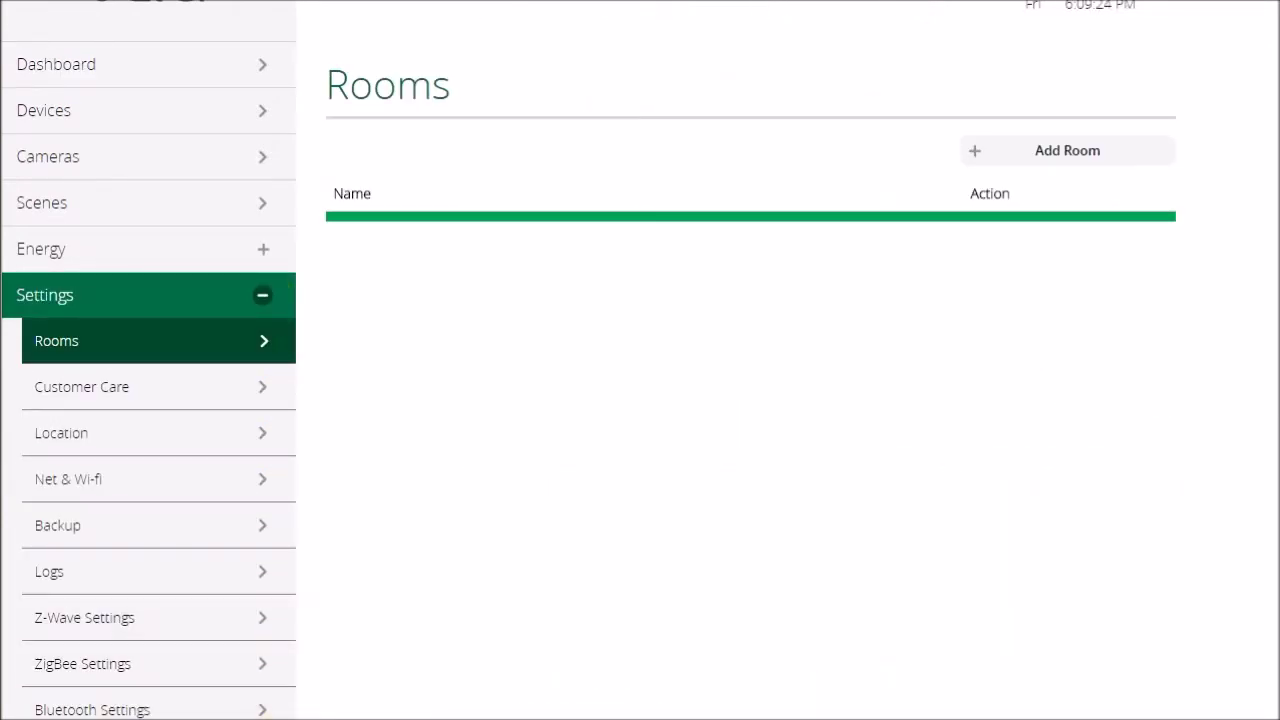
Step: Start the firmware upgrade to 1.7.2414, keeping the current settings and configuration
left_click(150, 718)
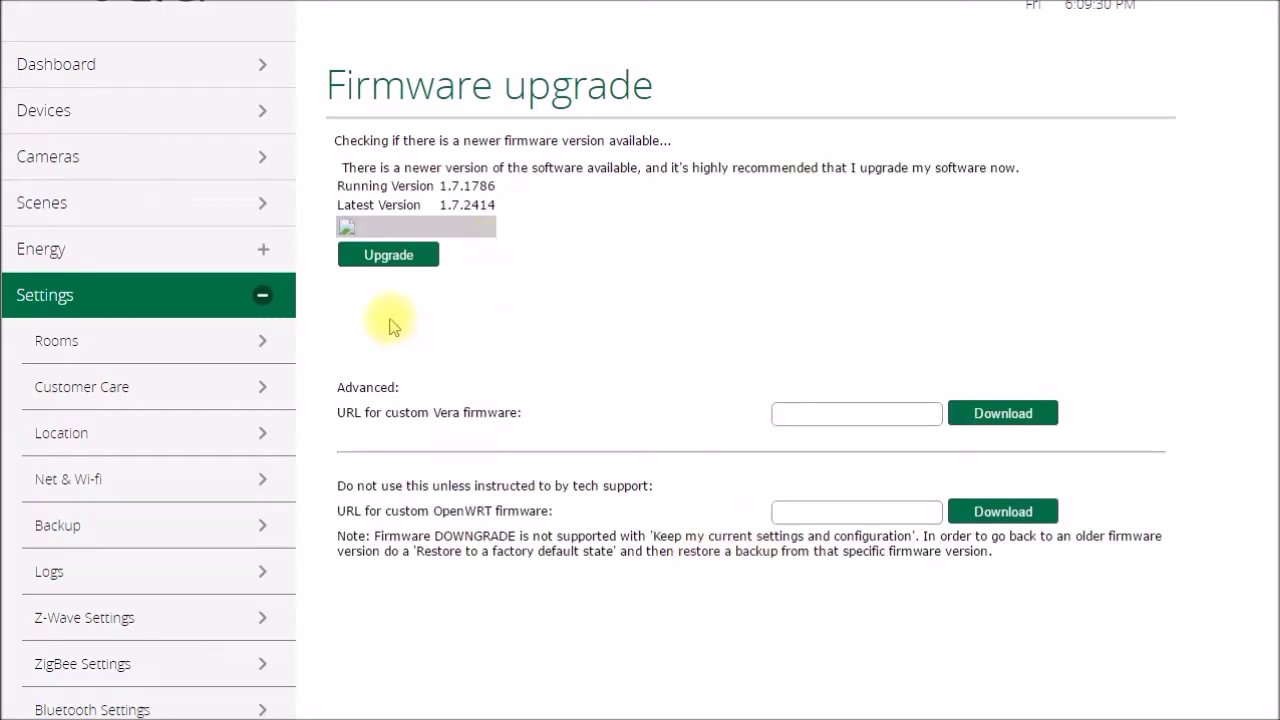
left_click(388, 256)
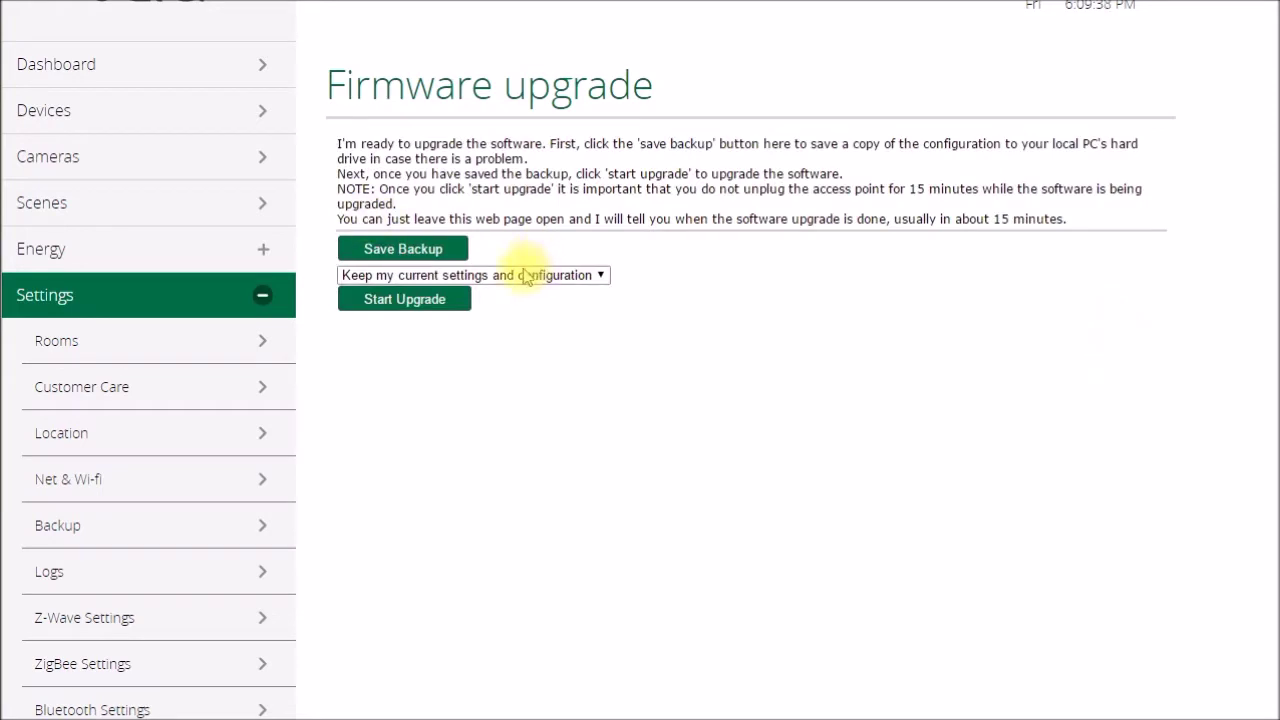
left_click(412, 302)
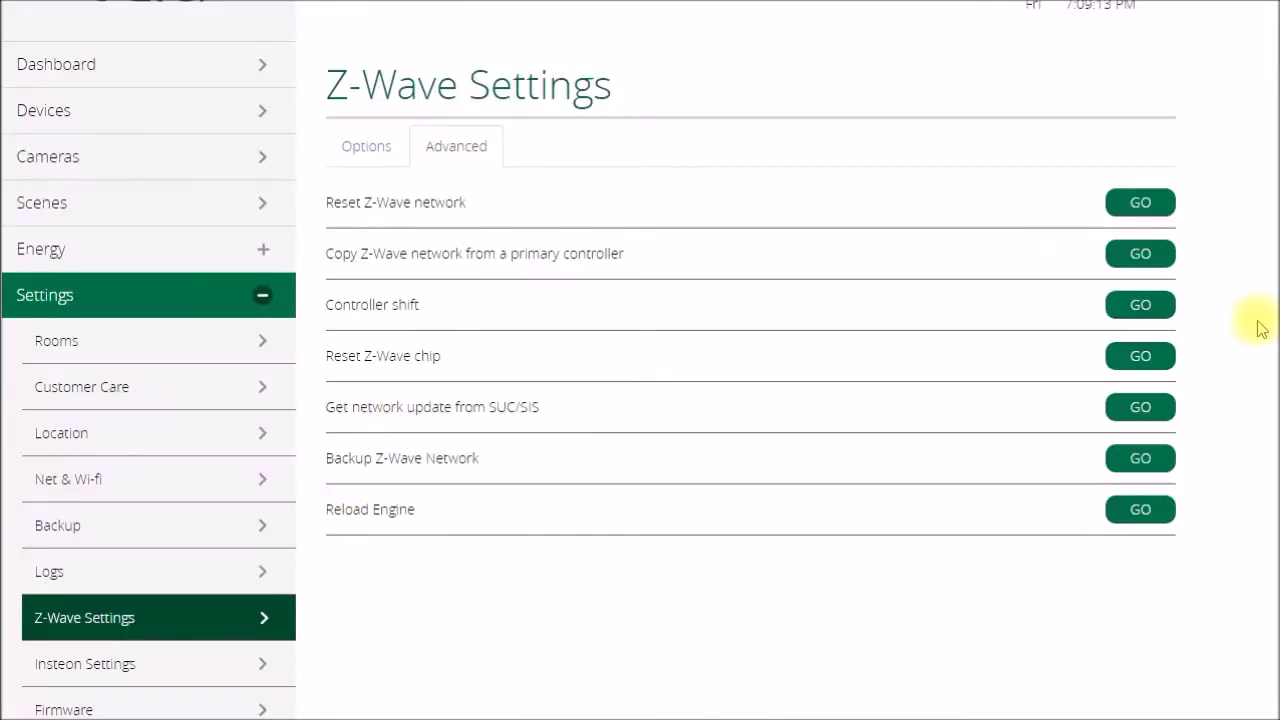
Step: Launch the Setup Wizard from the Settings sidebar to return to the controller selection
scroll(1260, 300, "down", 1)
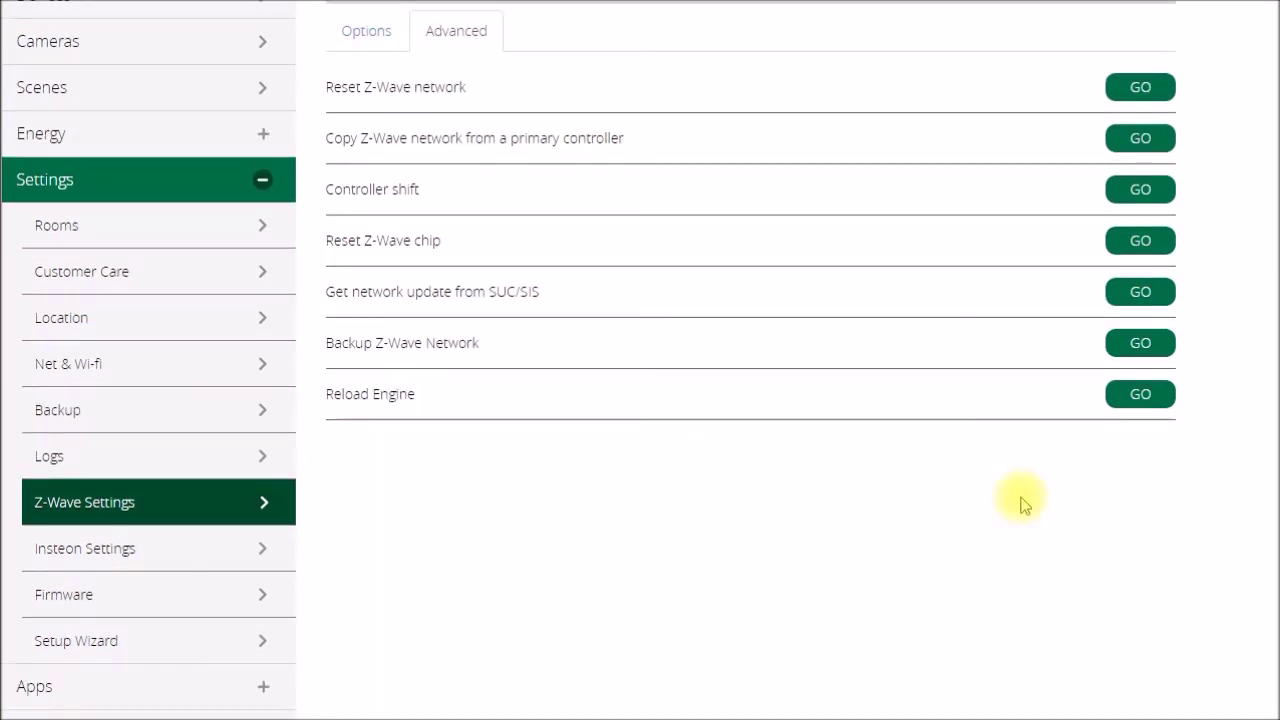
left_click(276, 643)
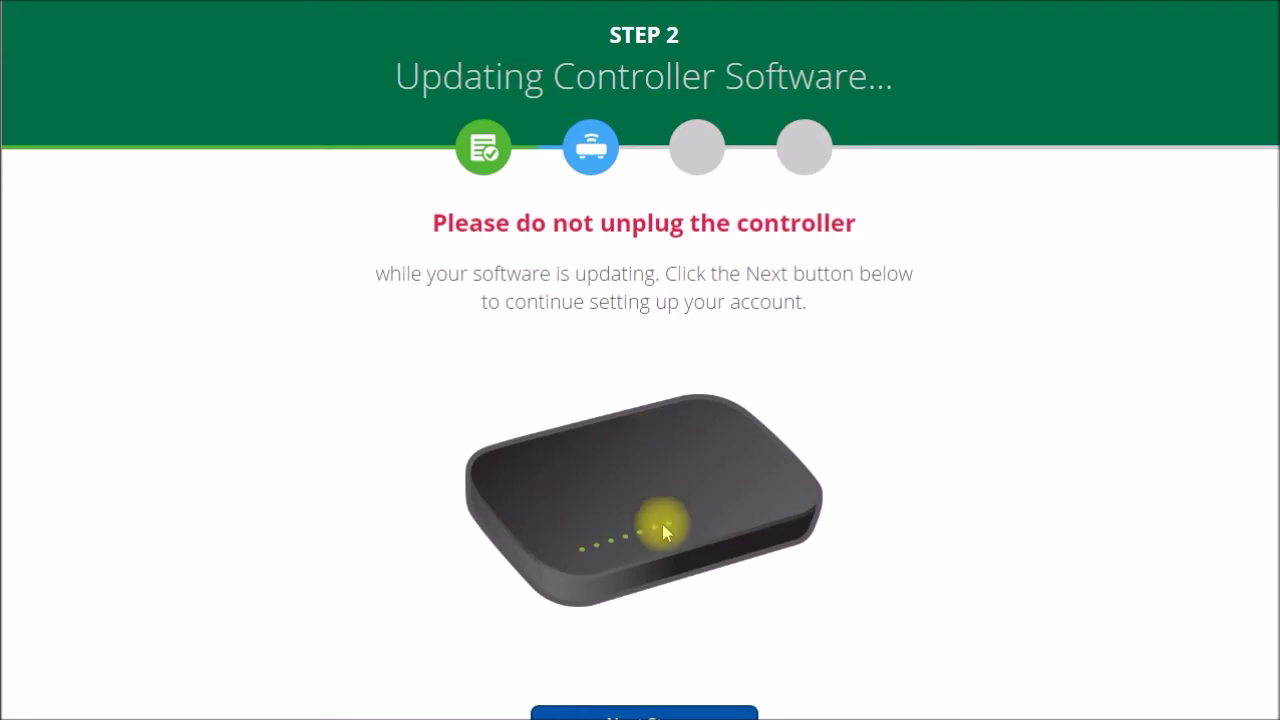
Step: Continue account setup past the software update until the new controller appears beside the VeraLite
left_click(647, 713)
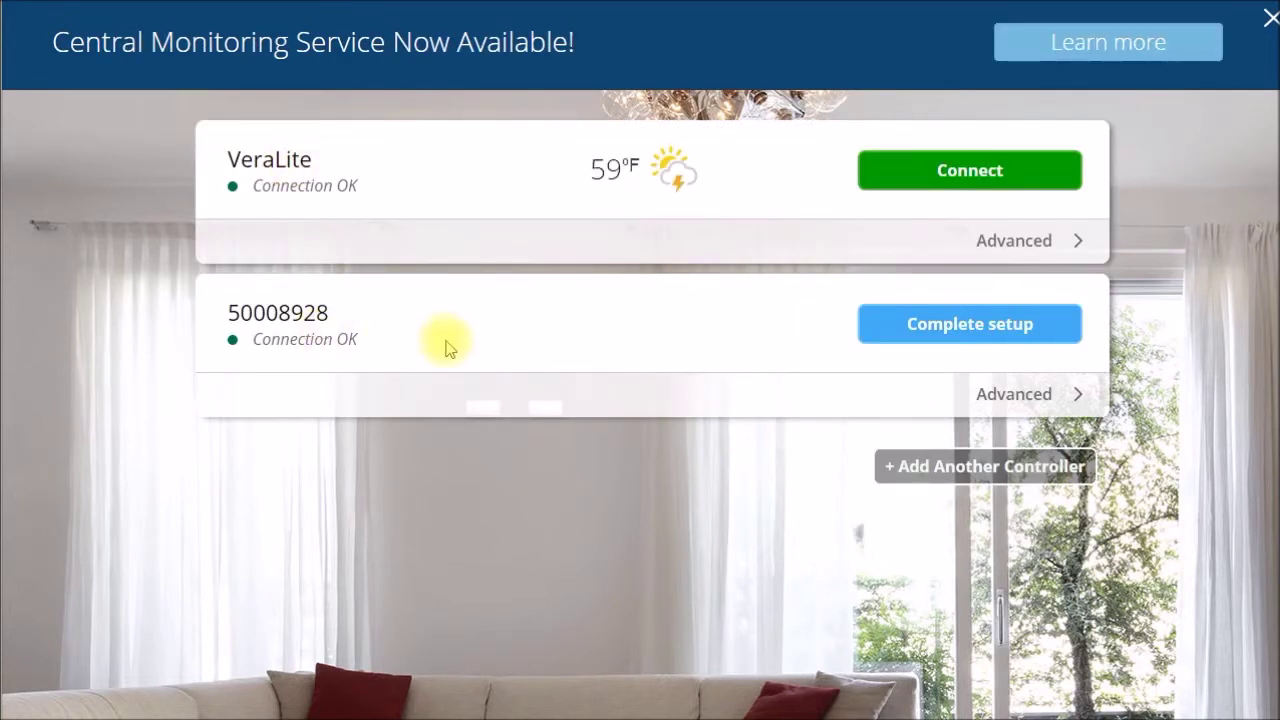
Step: Complete the new controller's setup with unit name VeraPlus and advance to device types
left_click(956, 325)
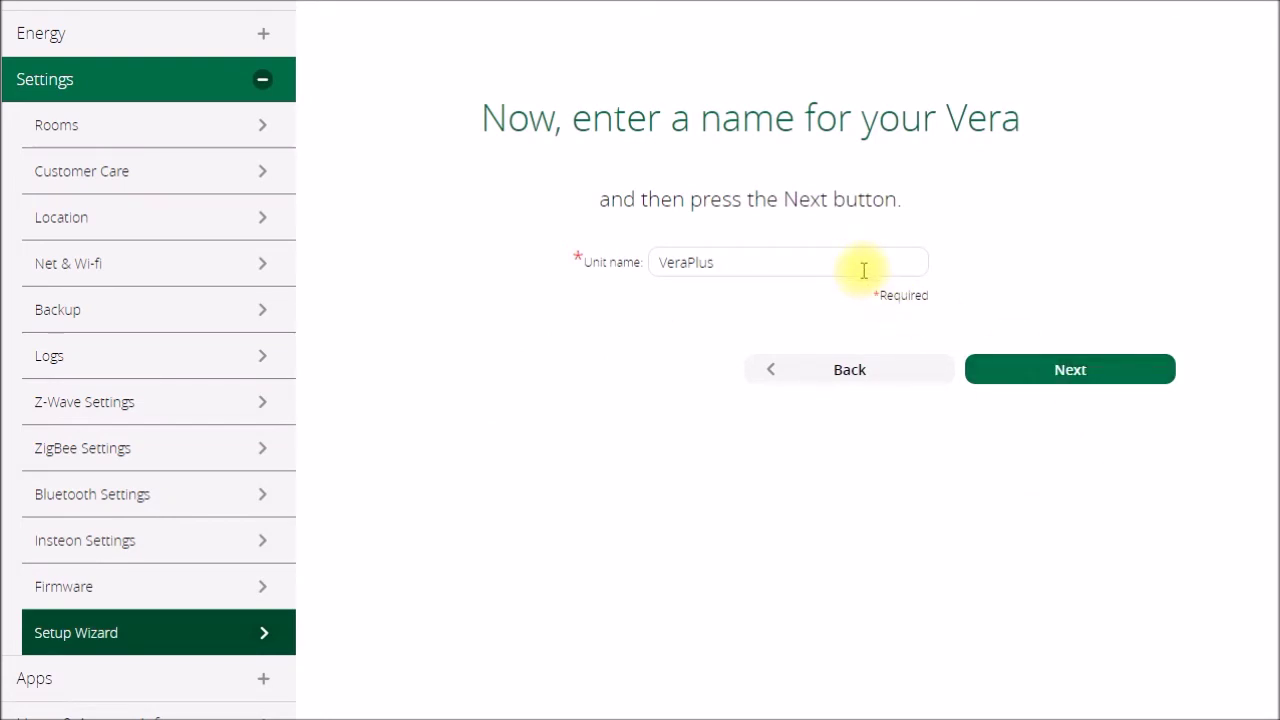
left_click(1088, 367)
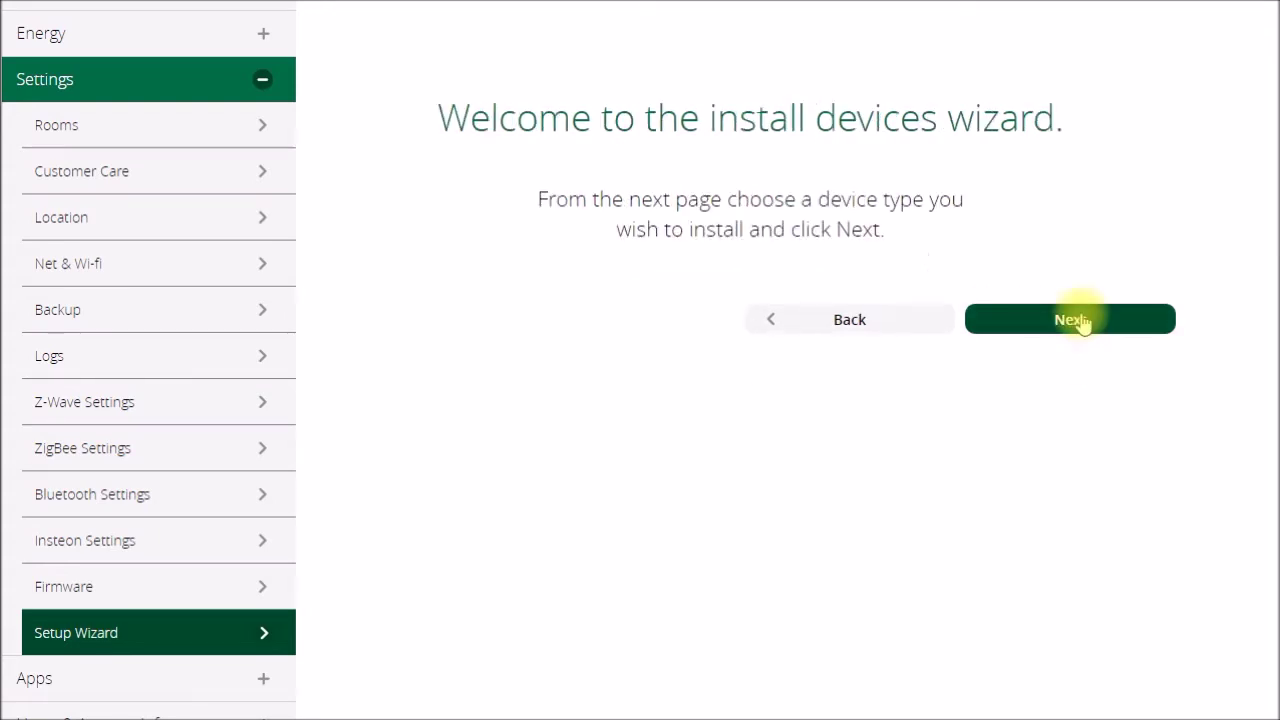
left_click(1081, 320)
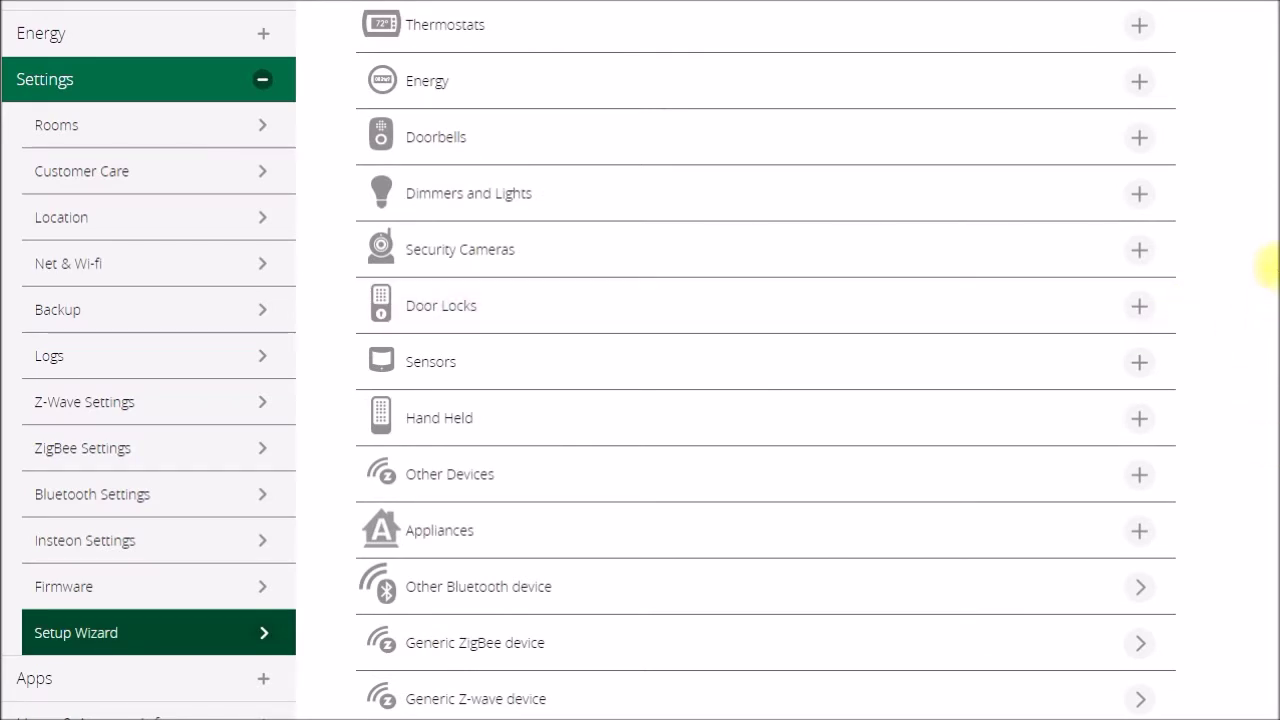
Step: Look over the device-type choices, then leave the wizard for Z-Wave Settings
scroll(1276, 195, "up", 1)
scroll(1276, 195, "up", 1)
scroll(1262, 200, "down", 1)
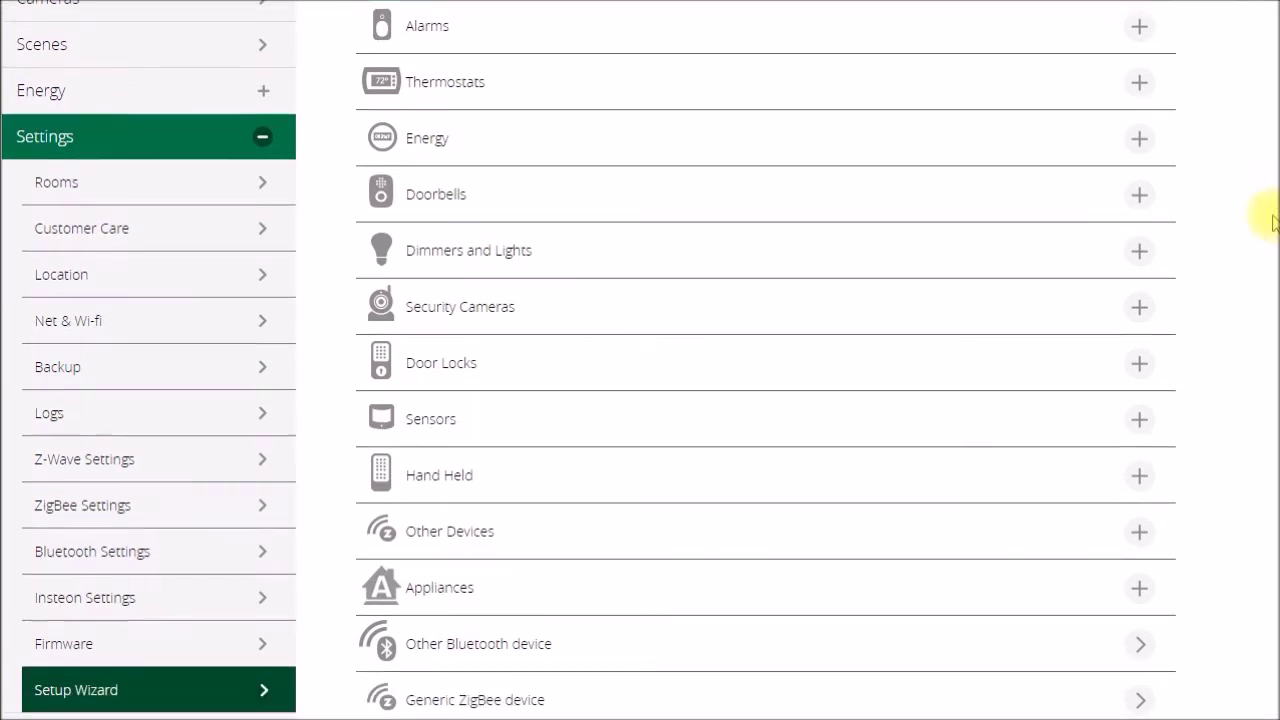
scroll(1262, 250, "down", 1)
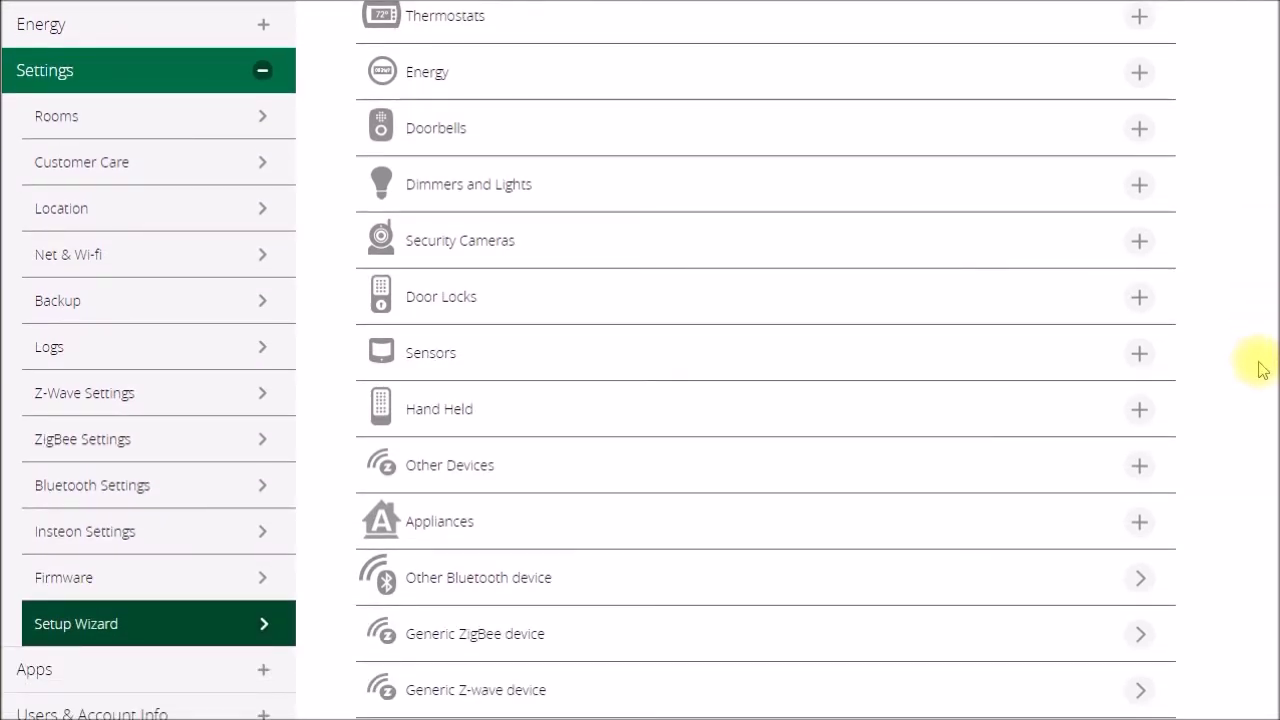
scroll(1257, 400, "up", 3)
left_click(270, 592)
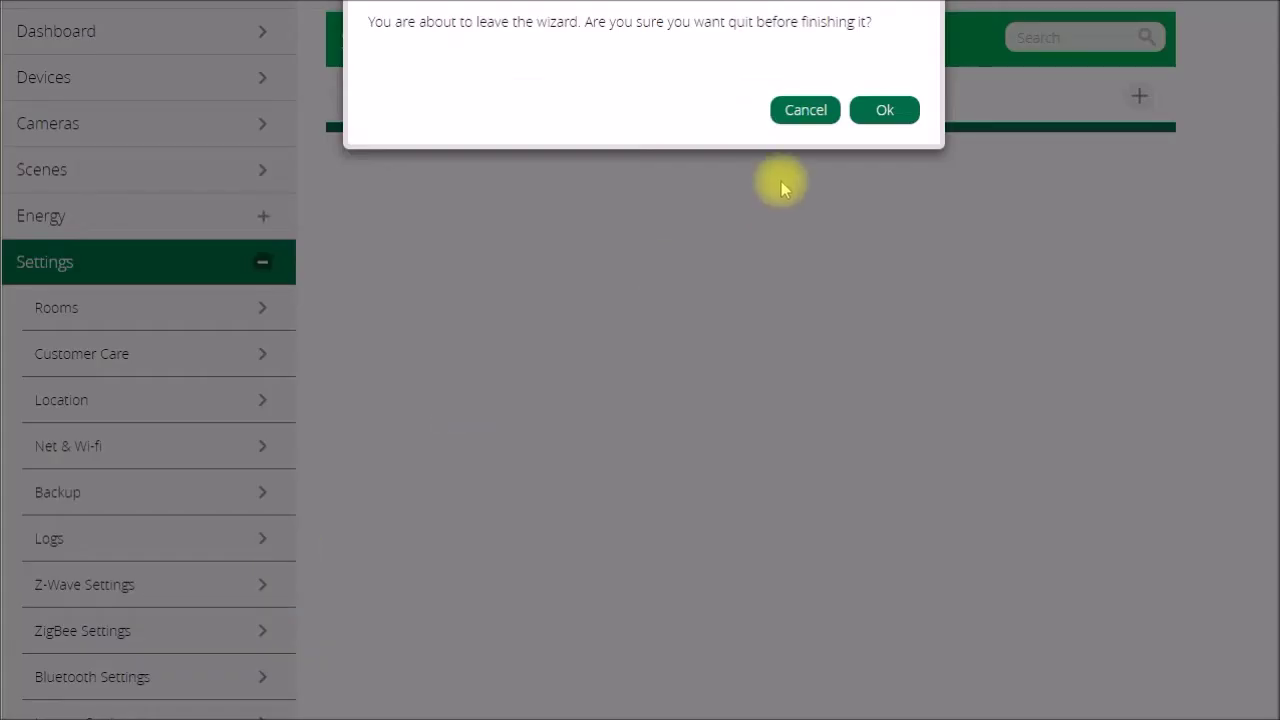
Step: Confirm quitting the wizard and run Advanced > Copy Z-Wave network from a primary controller
left_click(903, 113)
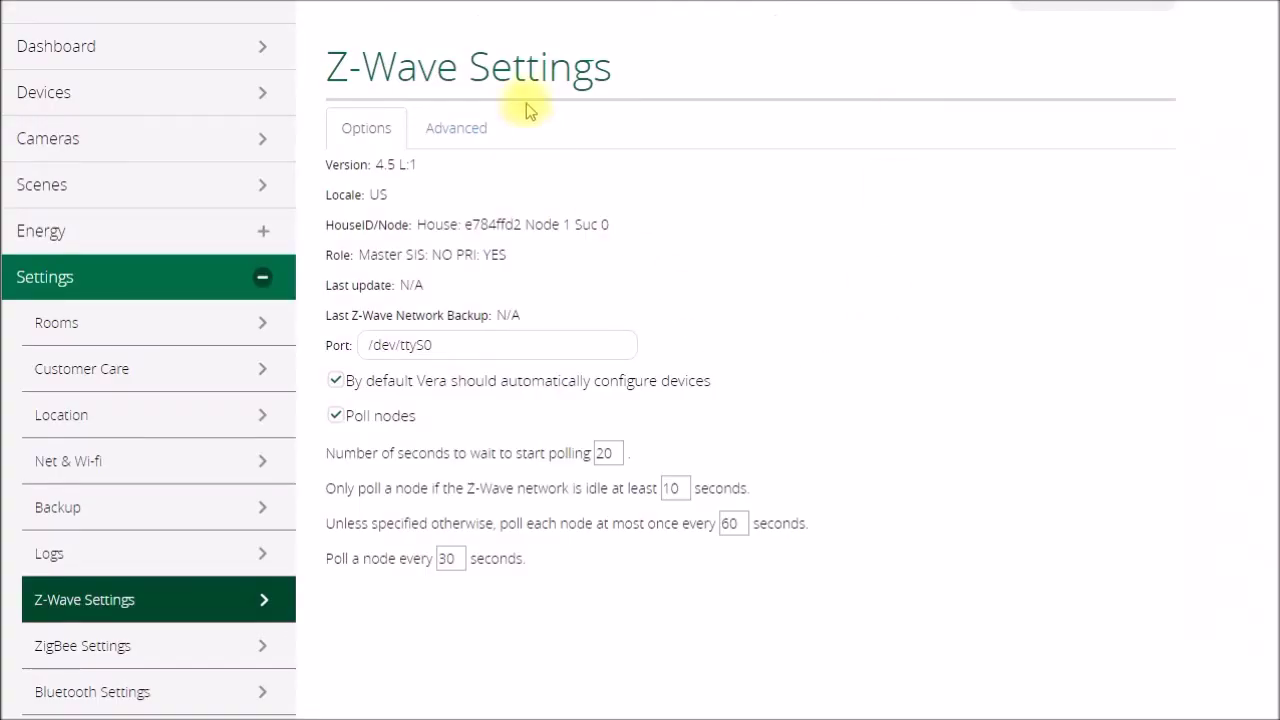
left_click(457, 128)
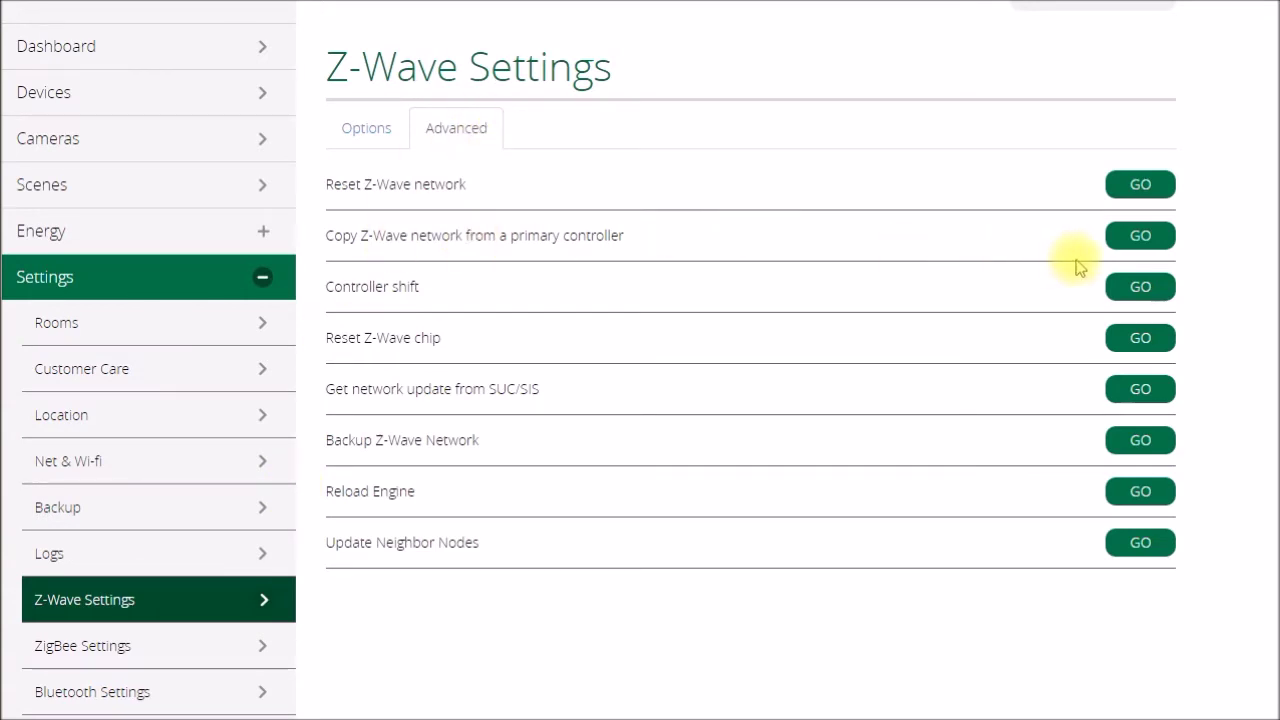
left_click(1133, 242)
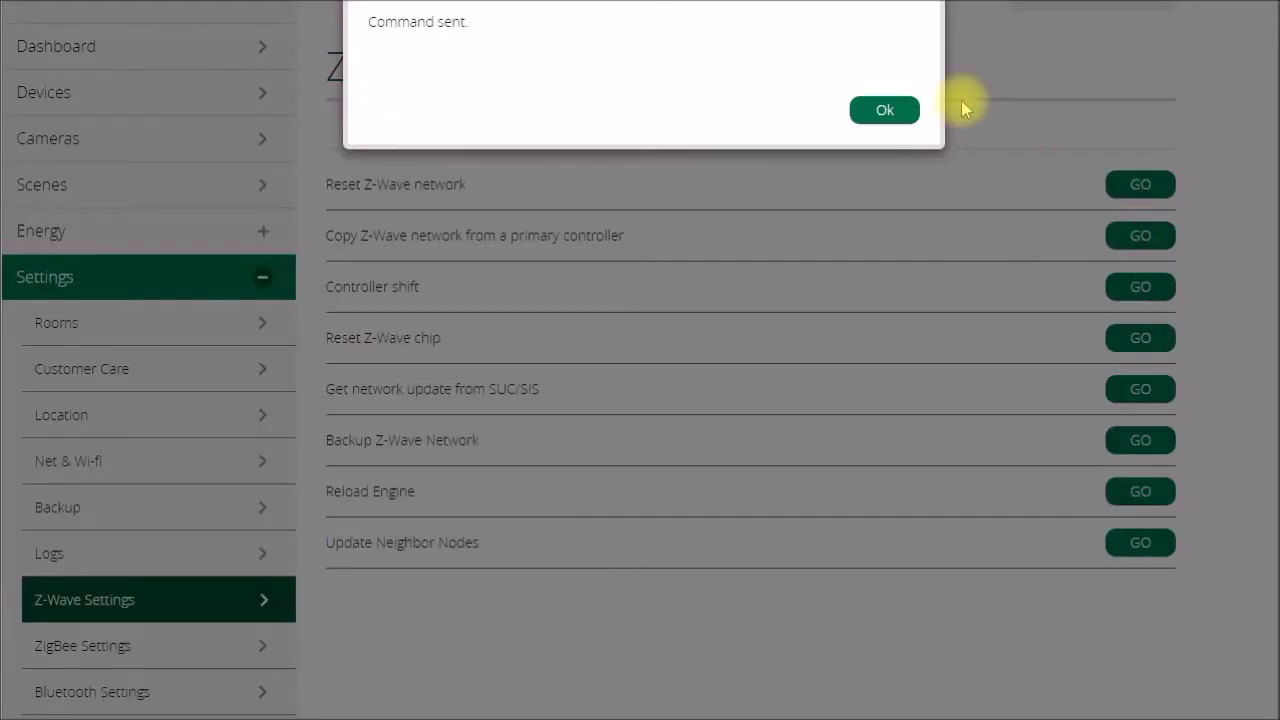
left_click(907, 113)
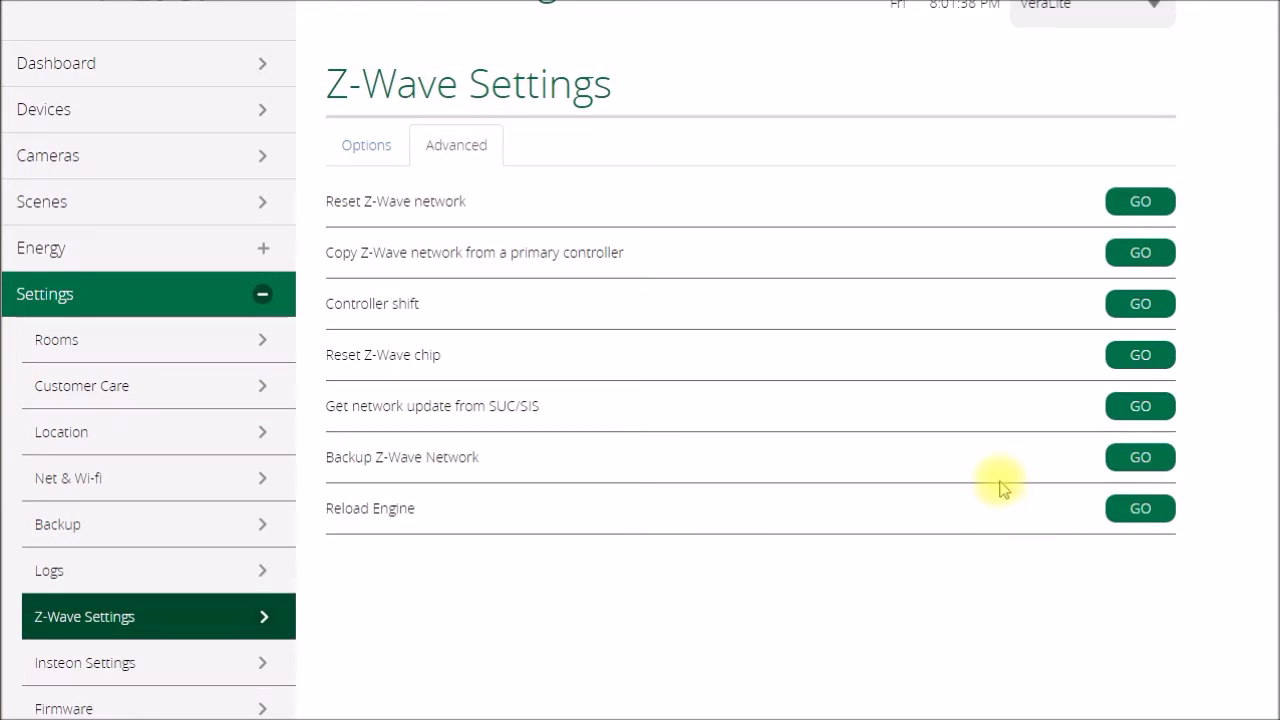
Step: Read the forum's modified VeraLite migration steps, then return to the Vera Z-Wave settings
left_click(1148, 518)
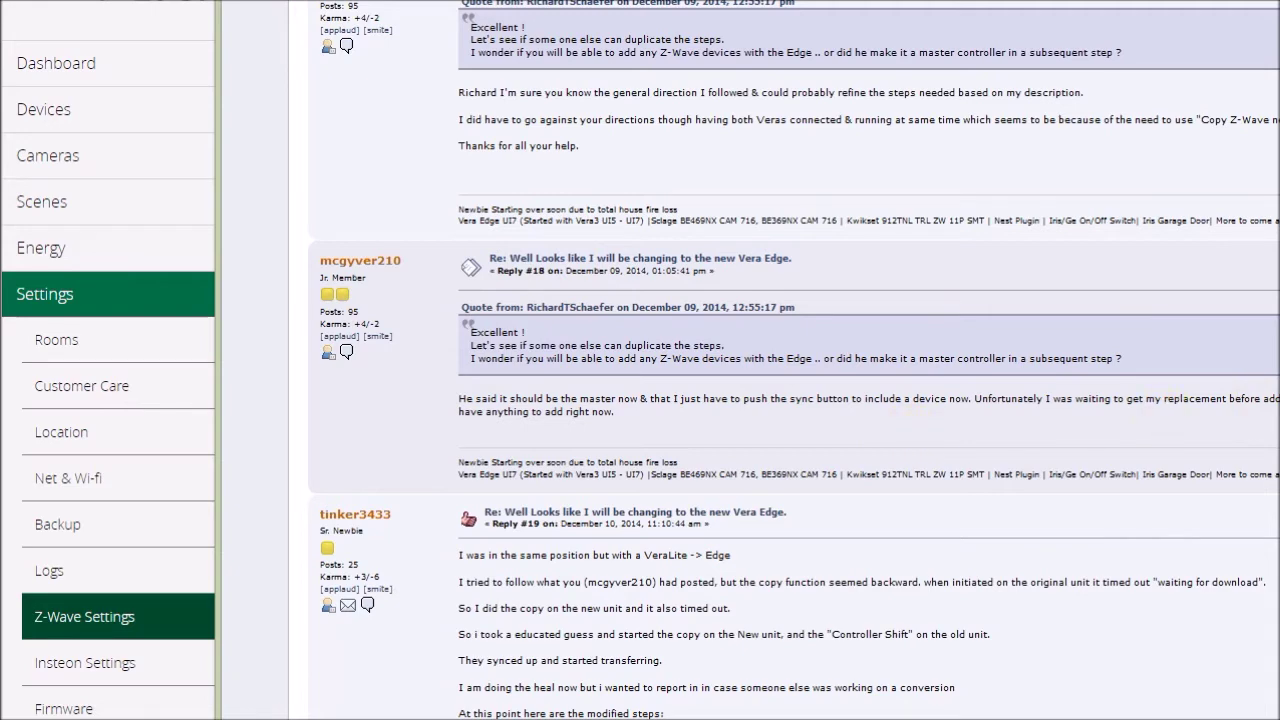
scroll(1157, 309, "down", 3)
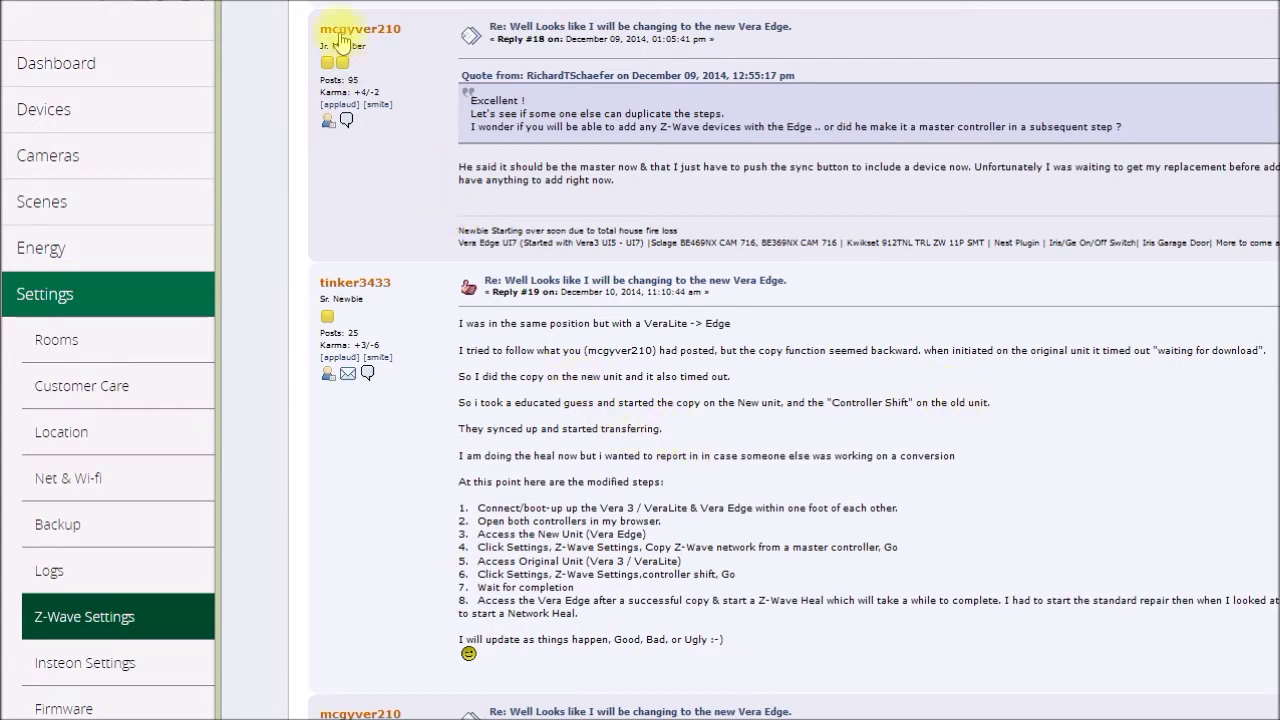
key("alt+Tab")
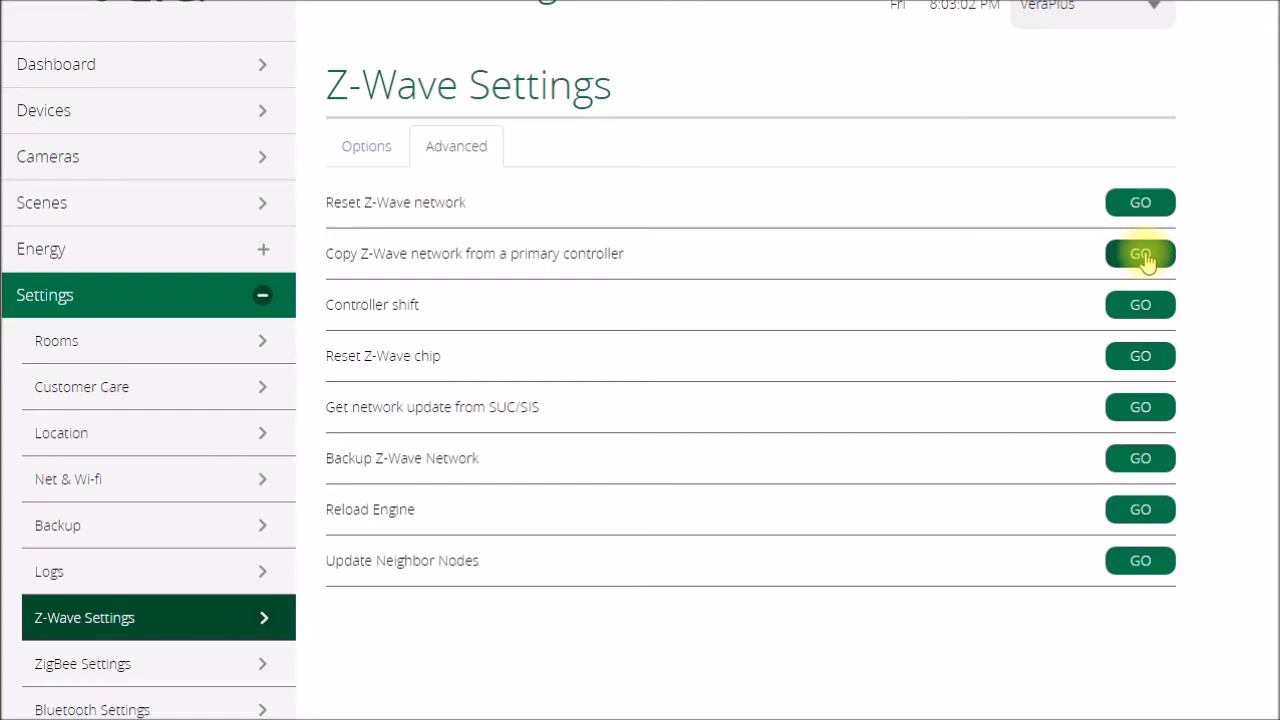
Step: Run Copy Z-Wave network on the VeraPlus and Controller shift on the VeraLite
left_click(1142, 255)
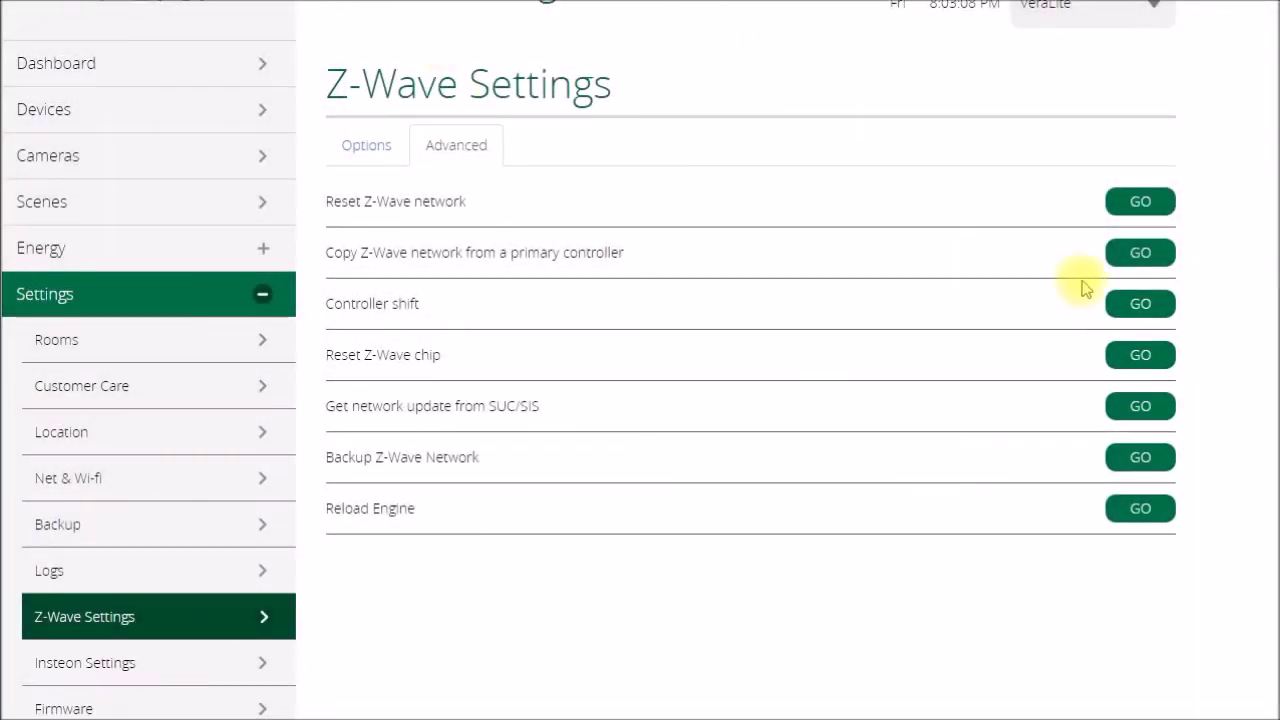
left_click(1140, 306)
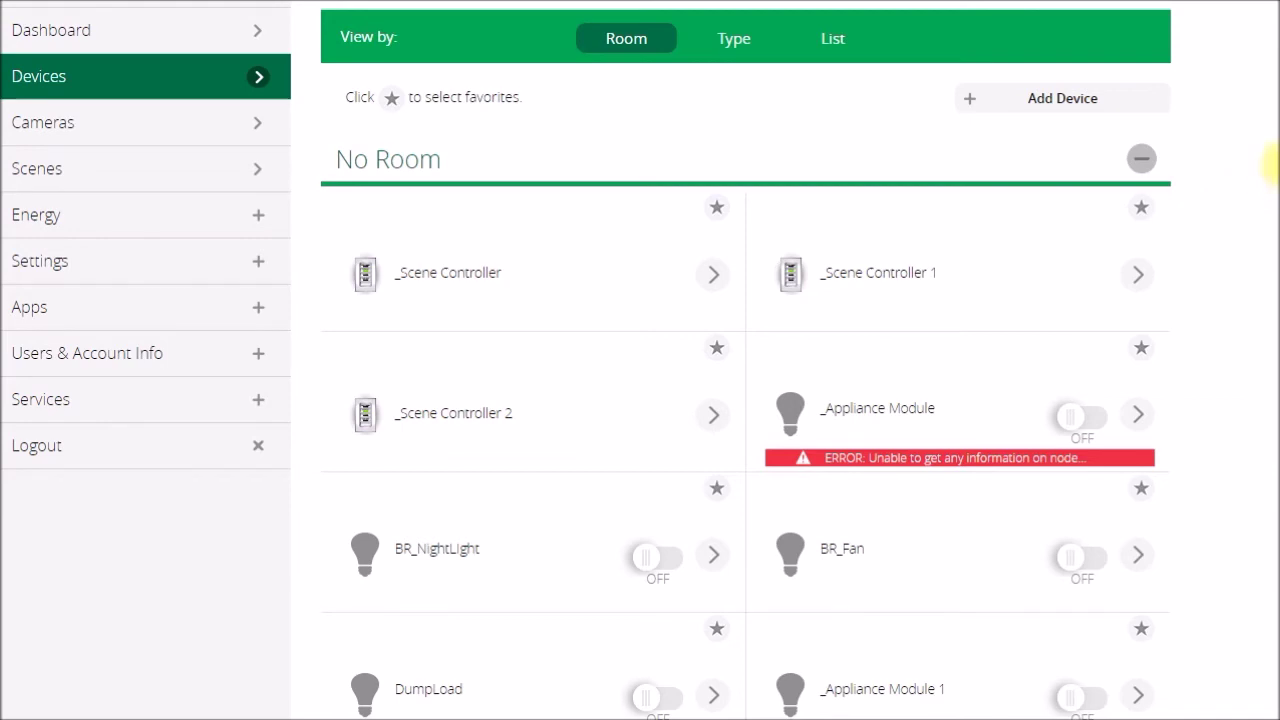
Step: Switch TestLight1 on and back off to confirm the migrated light responds
scroll(1270, 165, "down", 4)
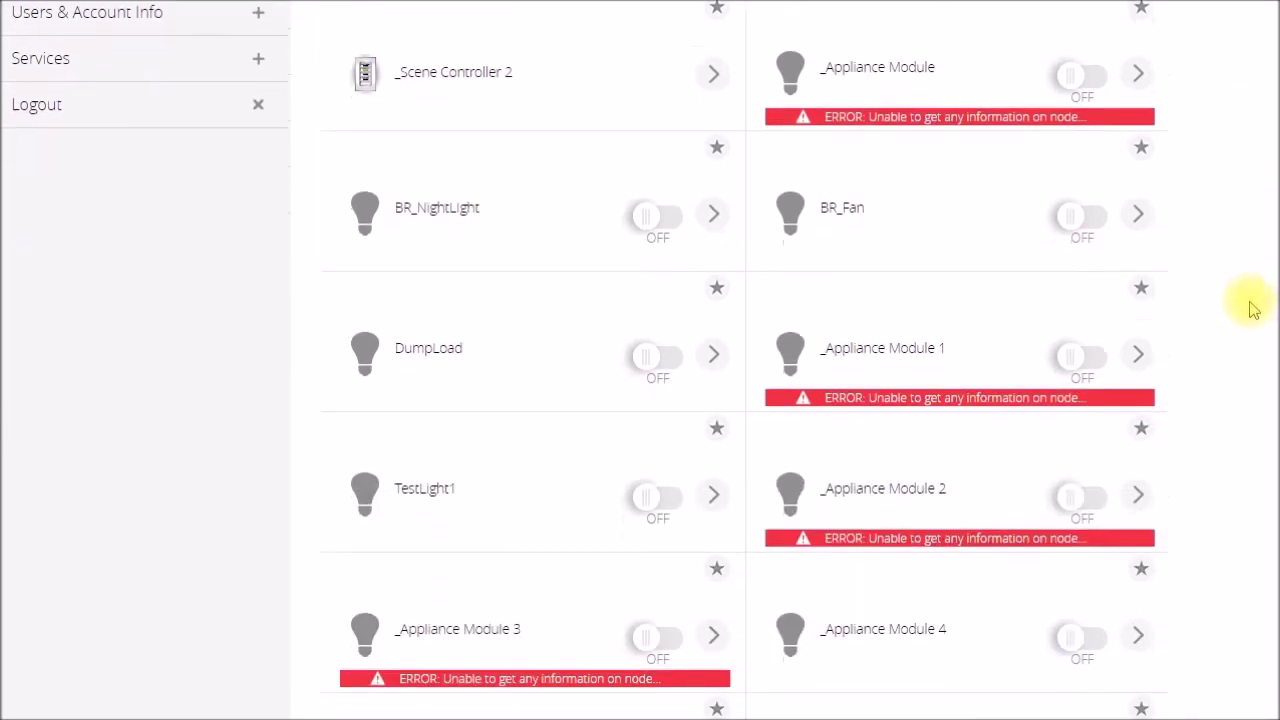
scroll(1253, 309, "down", 1)
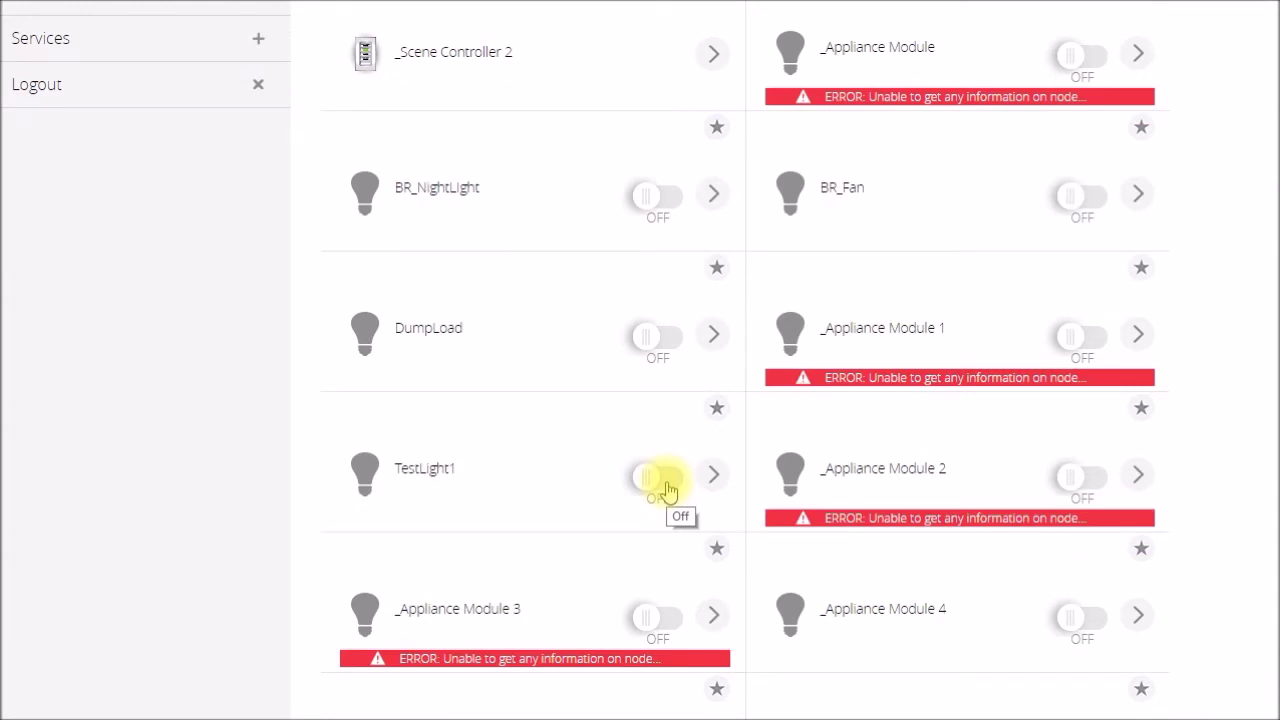
left_click(667, 490)
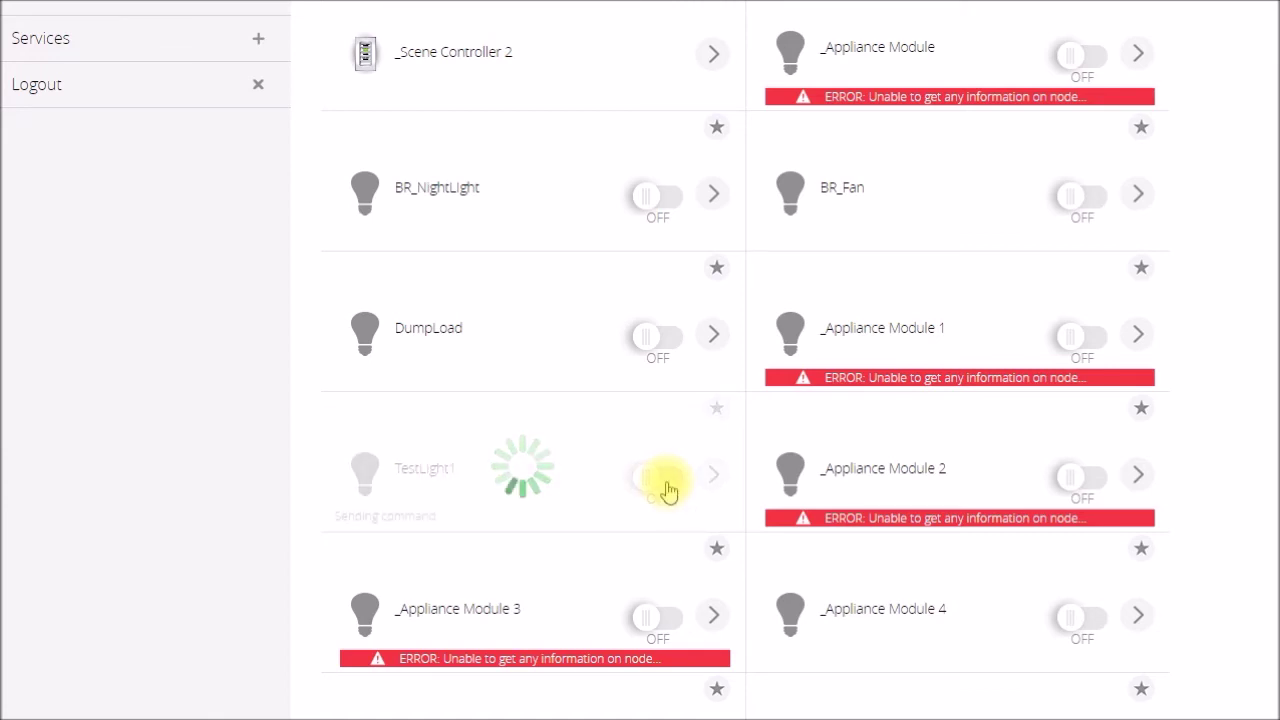
left_click(667, 490)
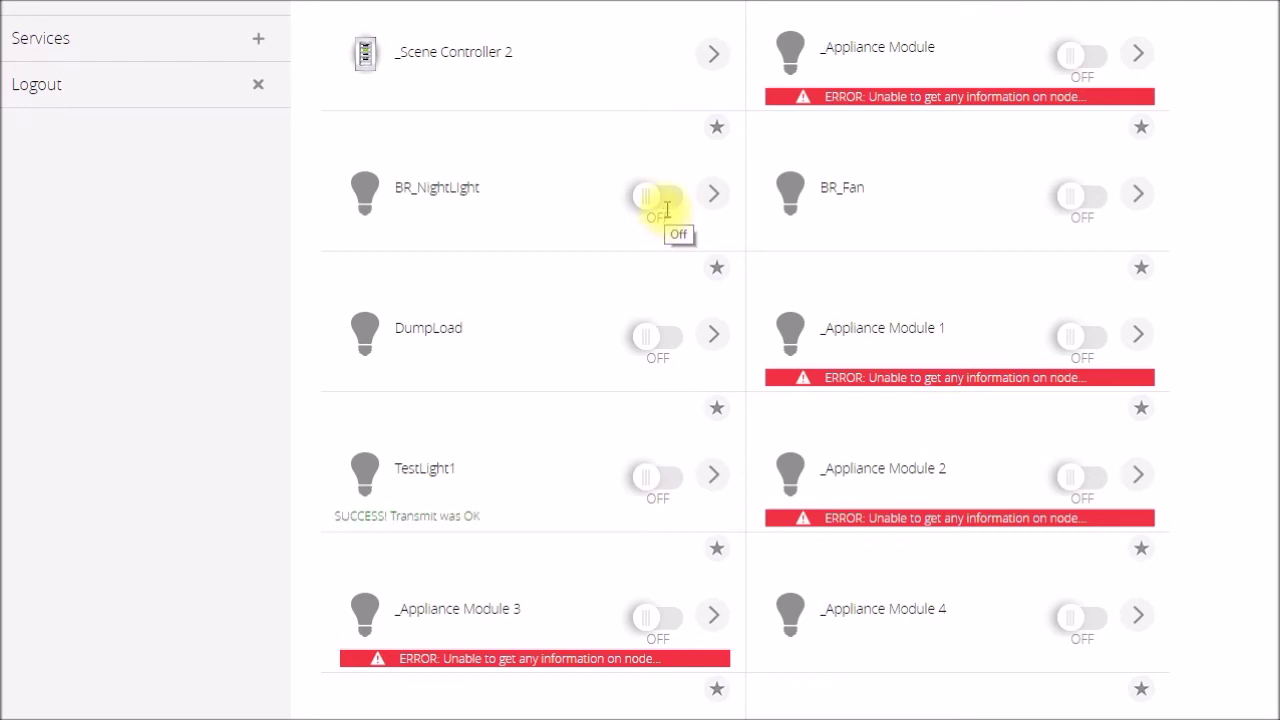
scroll(660, 263, "down", 7)
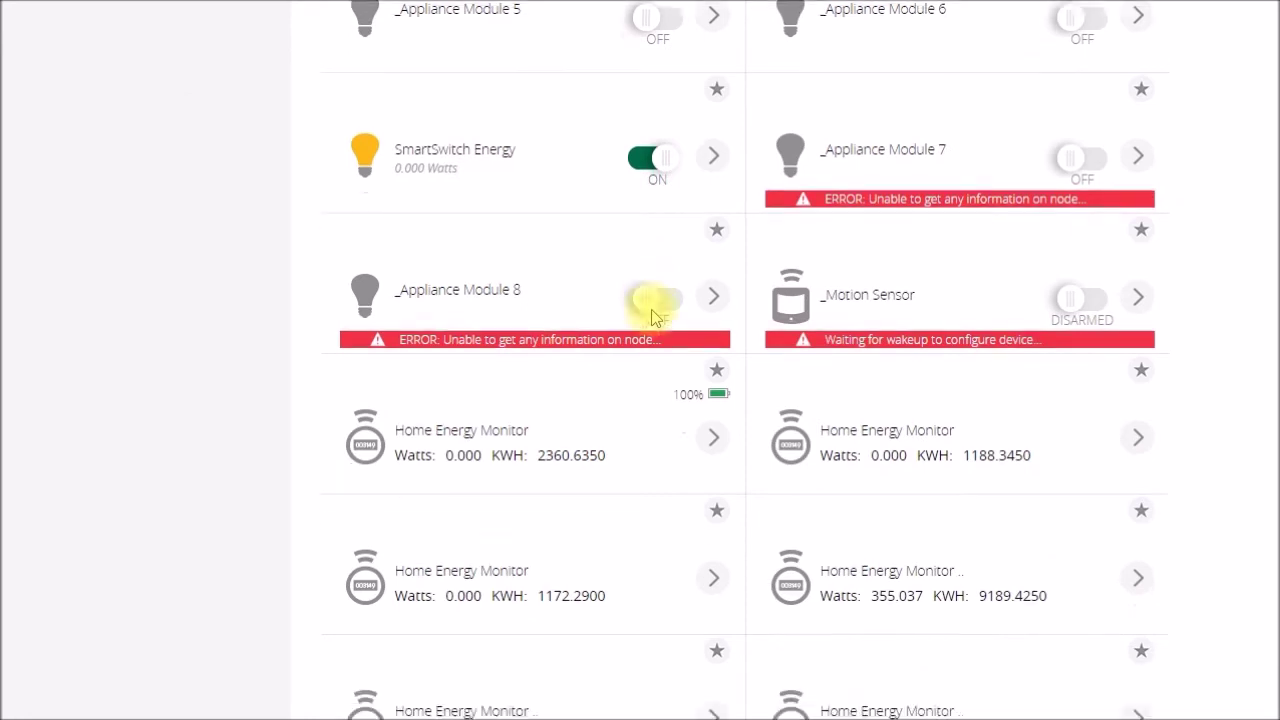
scroll(640, 325, "down", 2)
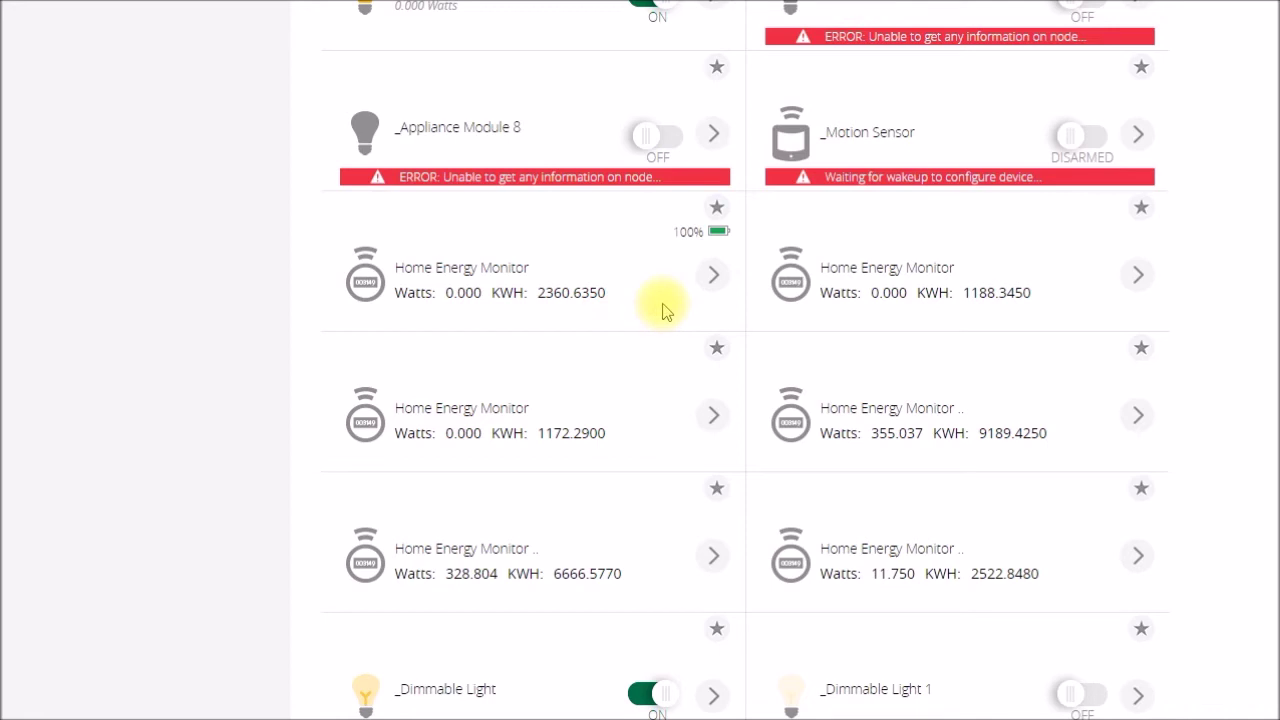
scroll(662, 311, "up", 6)
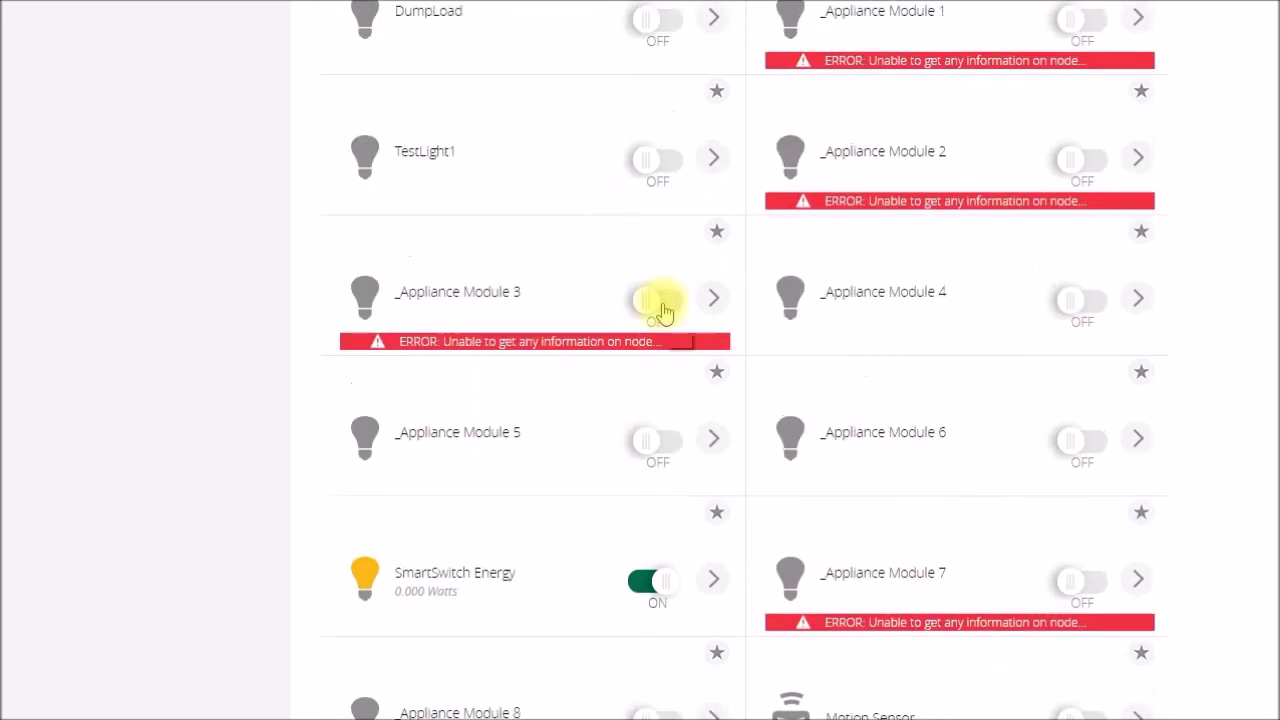
scroll(662, 311, "up", 5)
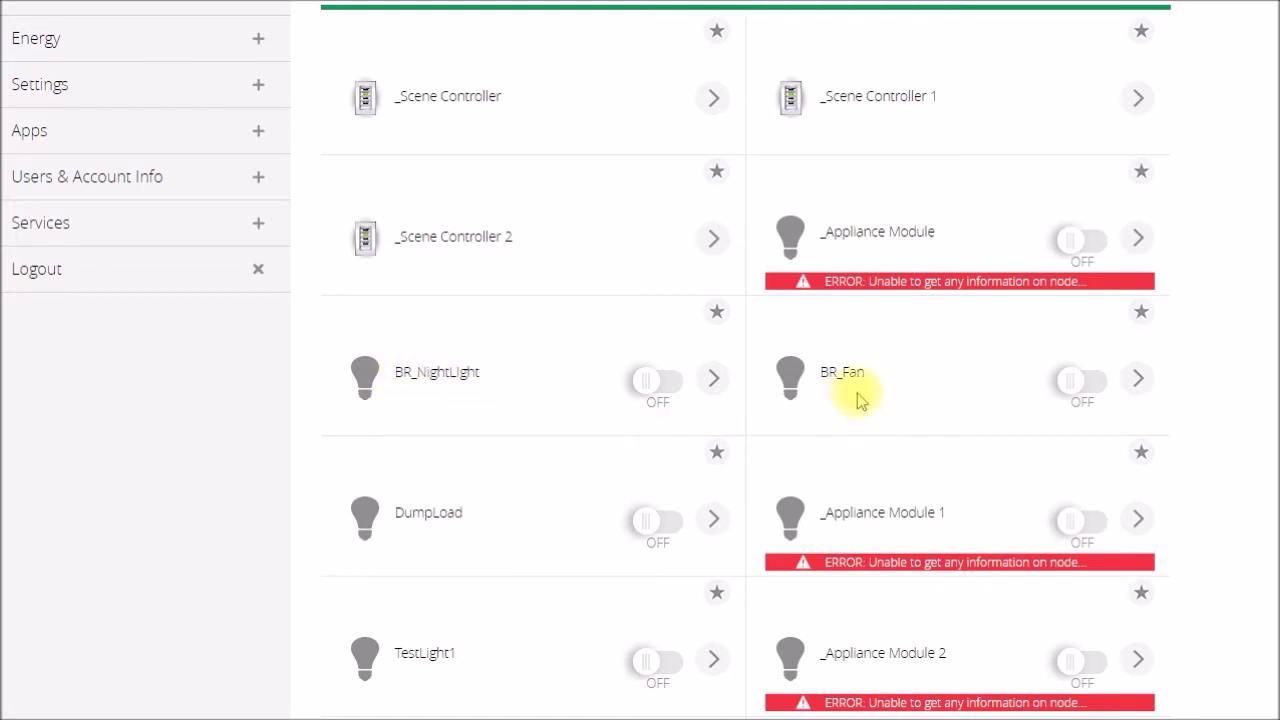
scroll(858, 398, "down", 2)
scroll(858, 398, "down", 3)
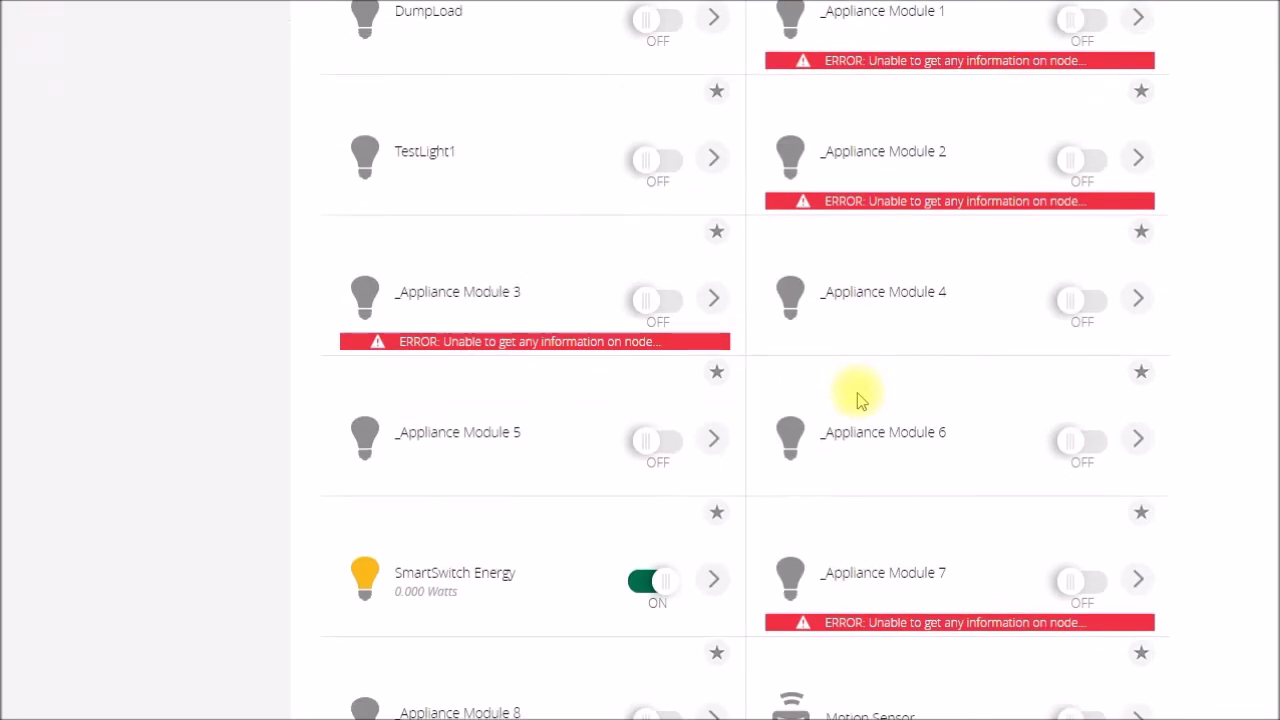
scroll(858, 398, "down", 3)
scroll(858, 398, "down", 3)
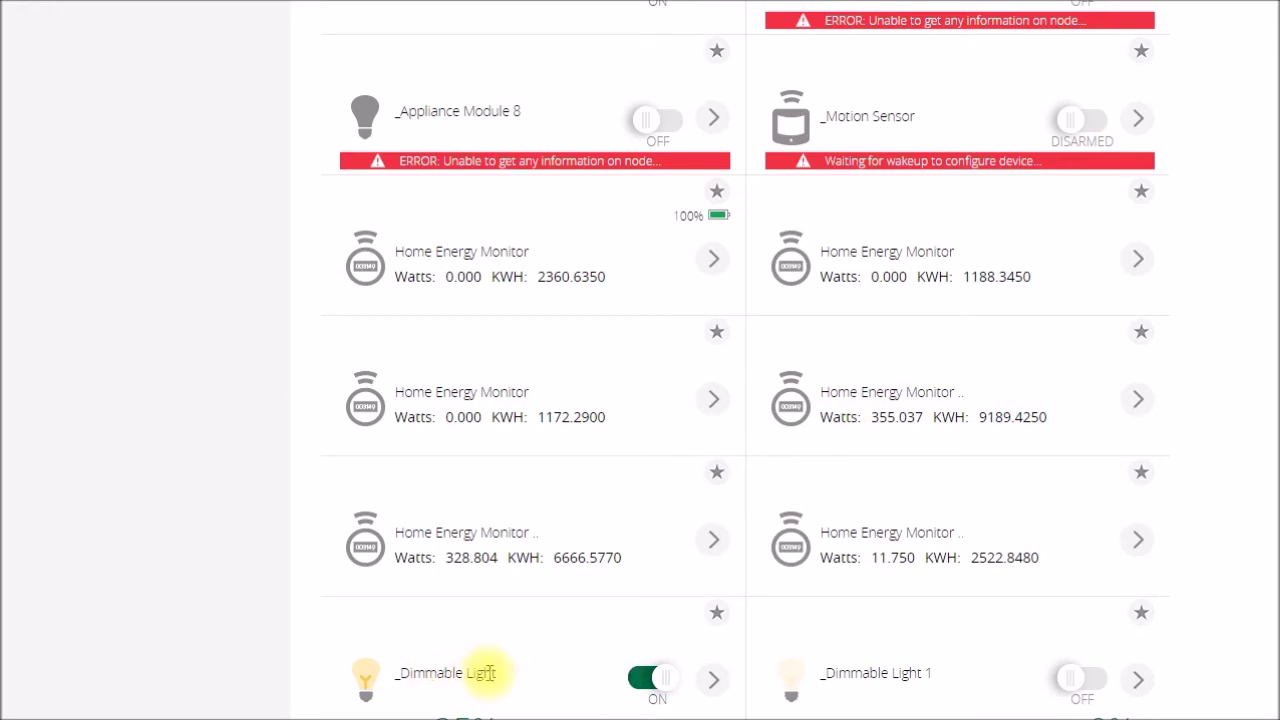
scroll(480, 676, "up", 5)
scroll(488, 678, "up", 2)
scroll(488, 678, "down", 1)
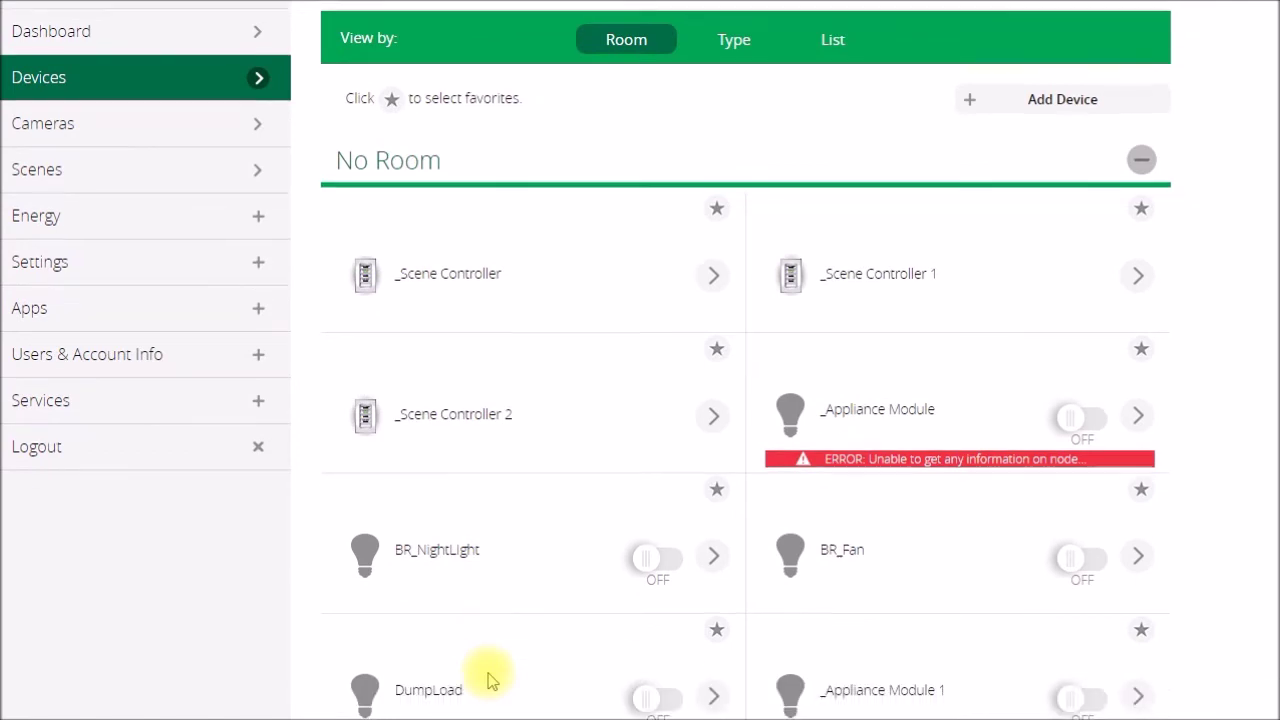
scroll(488, 678, "up", 1)
scroll(488, 678, "down", 1)
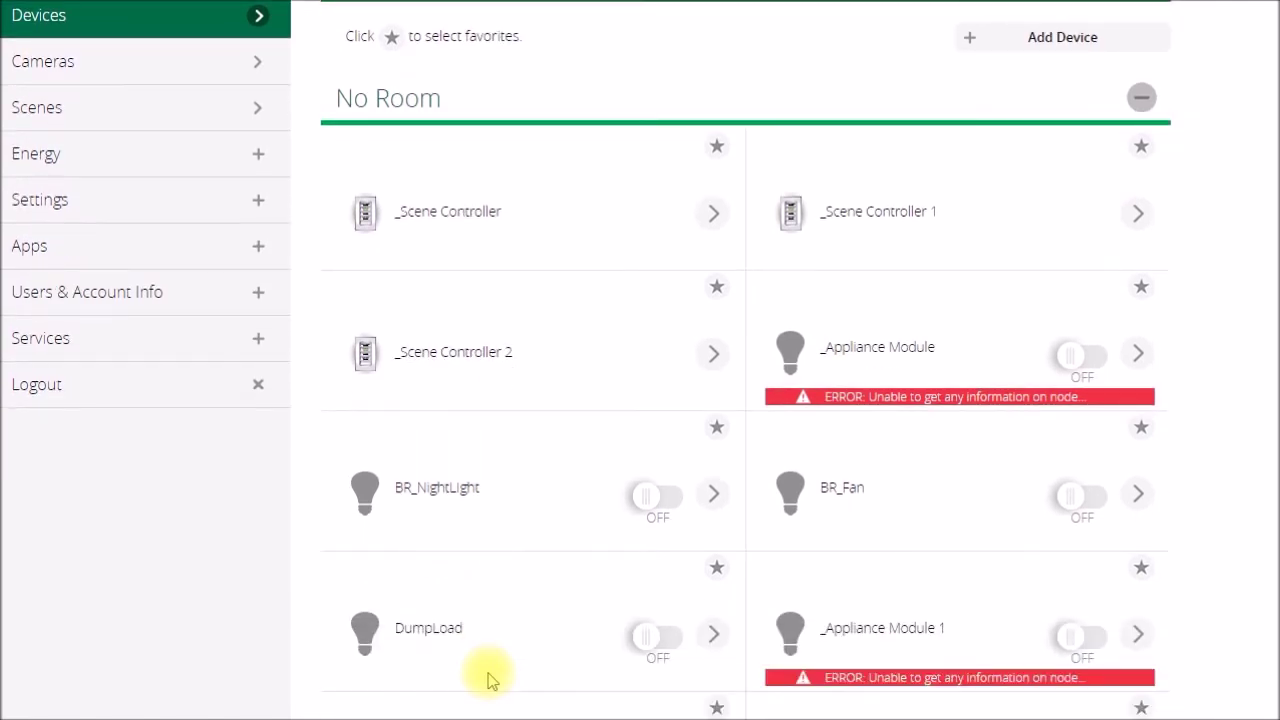
scroll(488, 678, "up", 1)
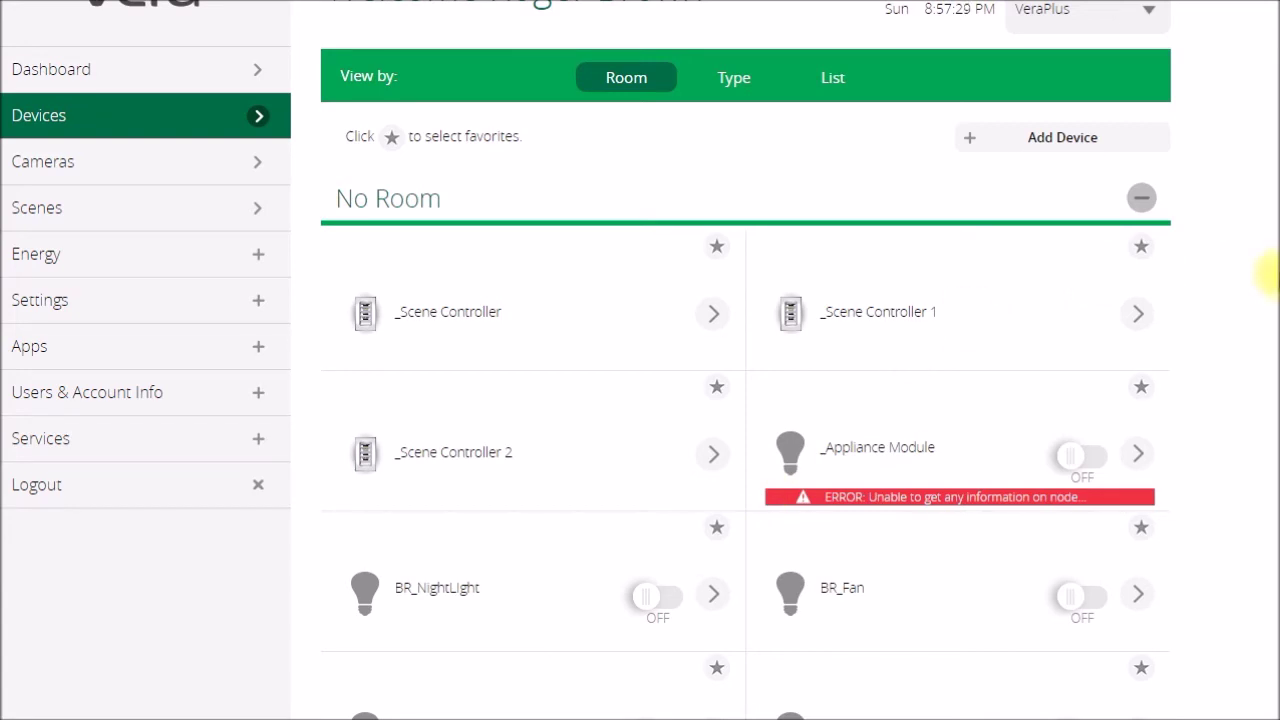
scroll(1270, 268, "down", 1)
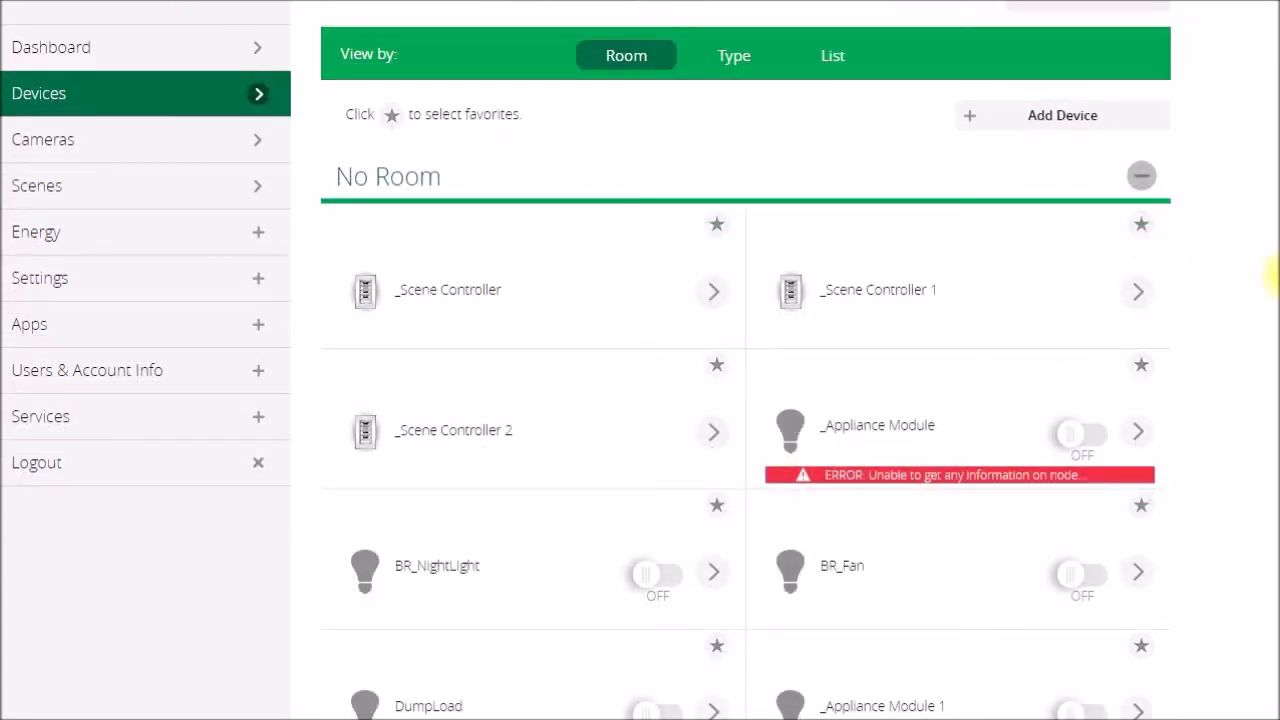
Step: Check the empty Scenes list, then view My apps with no apps installed
left_click(268, 190)
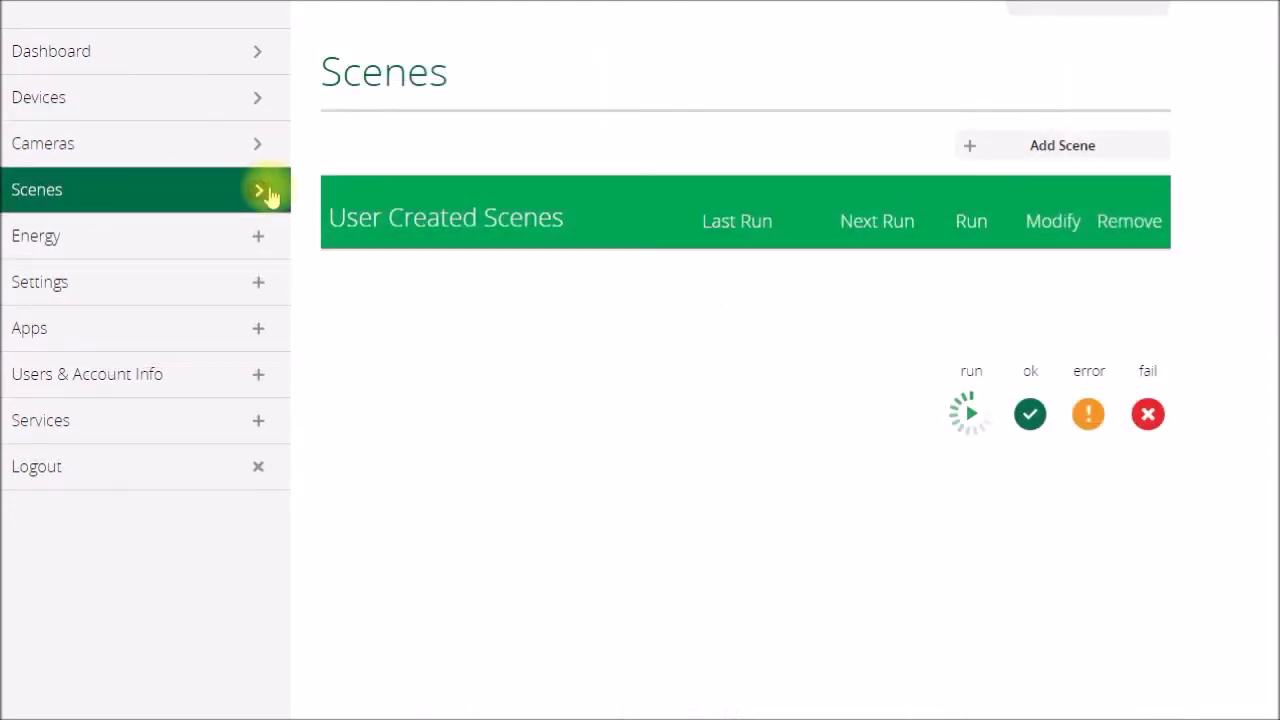
left_click(244, 338)
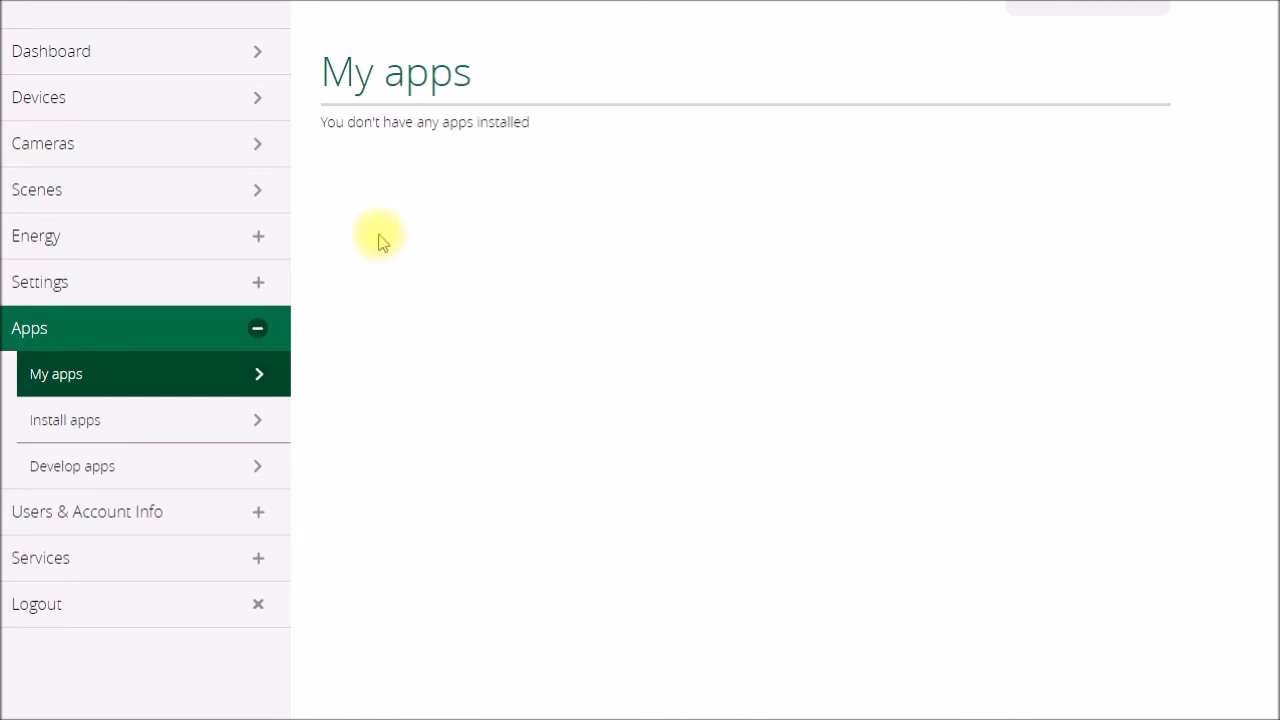
Step: Show the room-grouped Devices list and scroll down to the Bathroom group with its HEMg1 readings
left_click(258, 104)
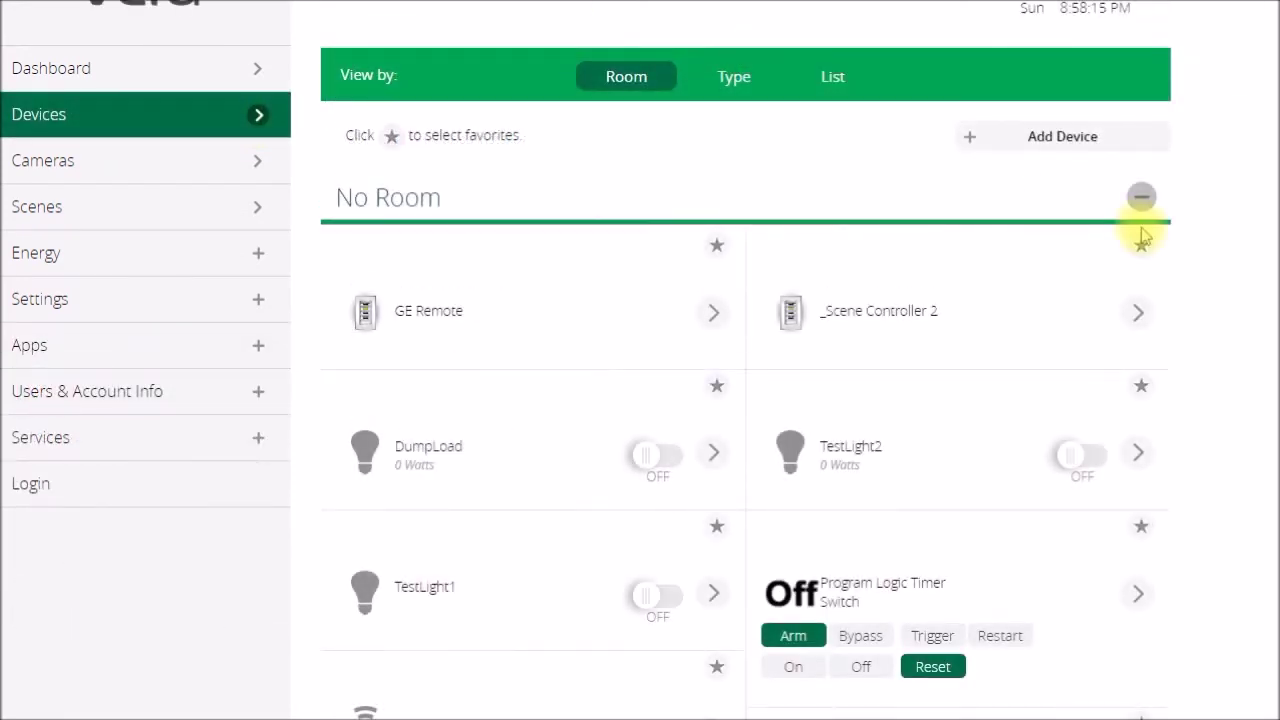
scroll(1272, 50, "down", 3)
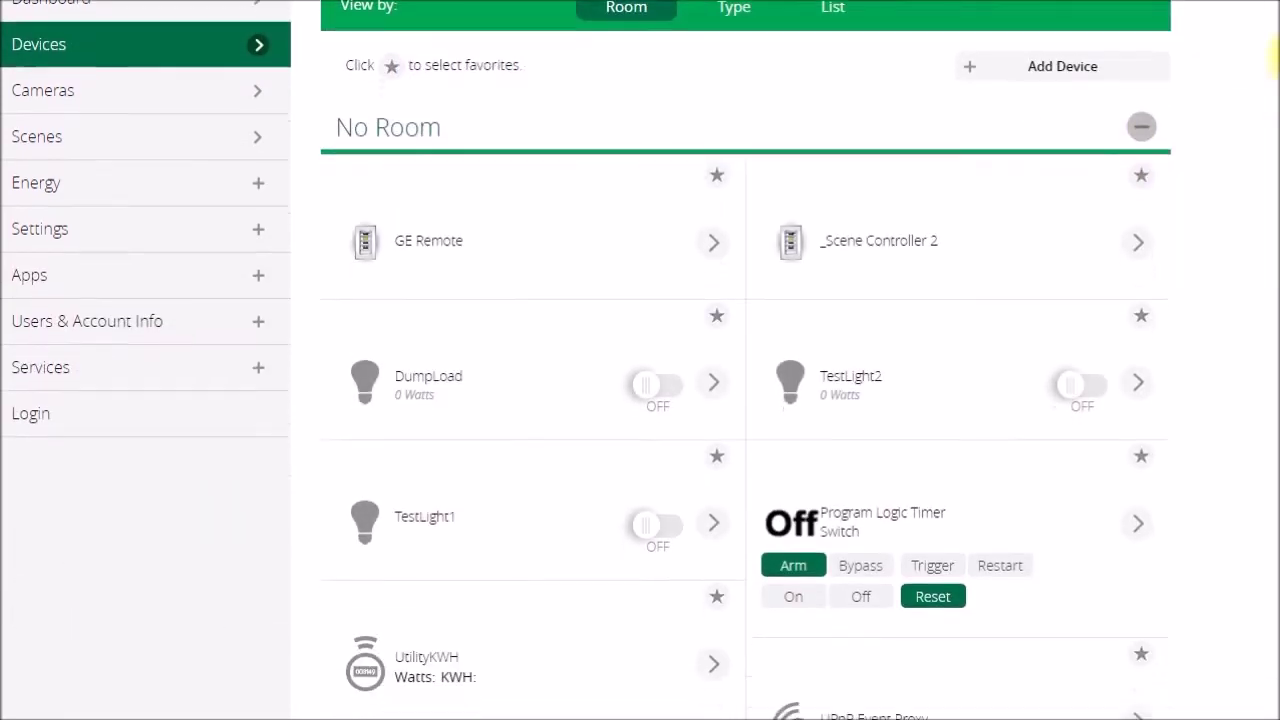
scroll(1270, 85, "down", 5)
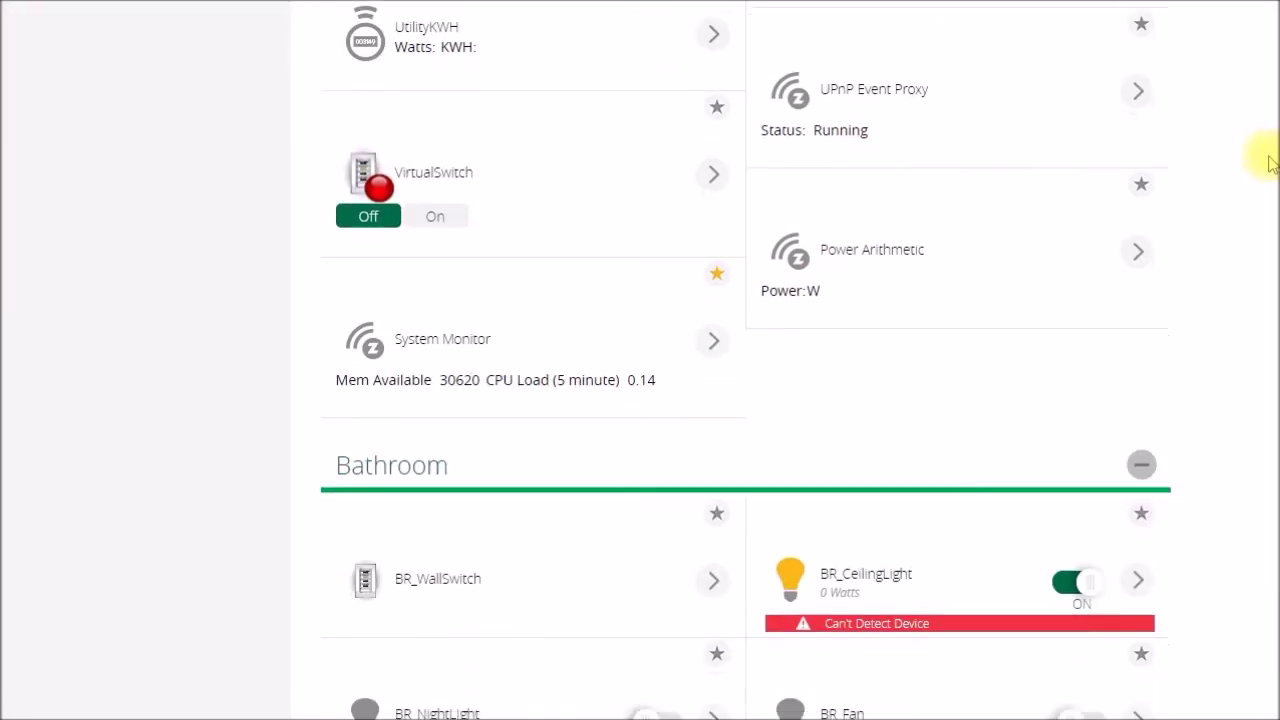
scroll(1257, 194, "down", 4)
scroll(1257, 209, "up", 2)
scroll(1262, 190, "up", 2)
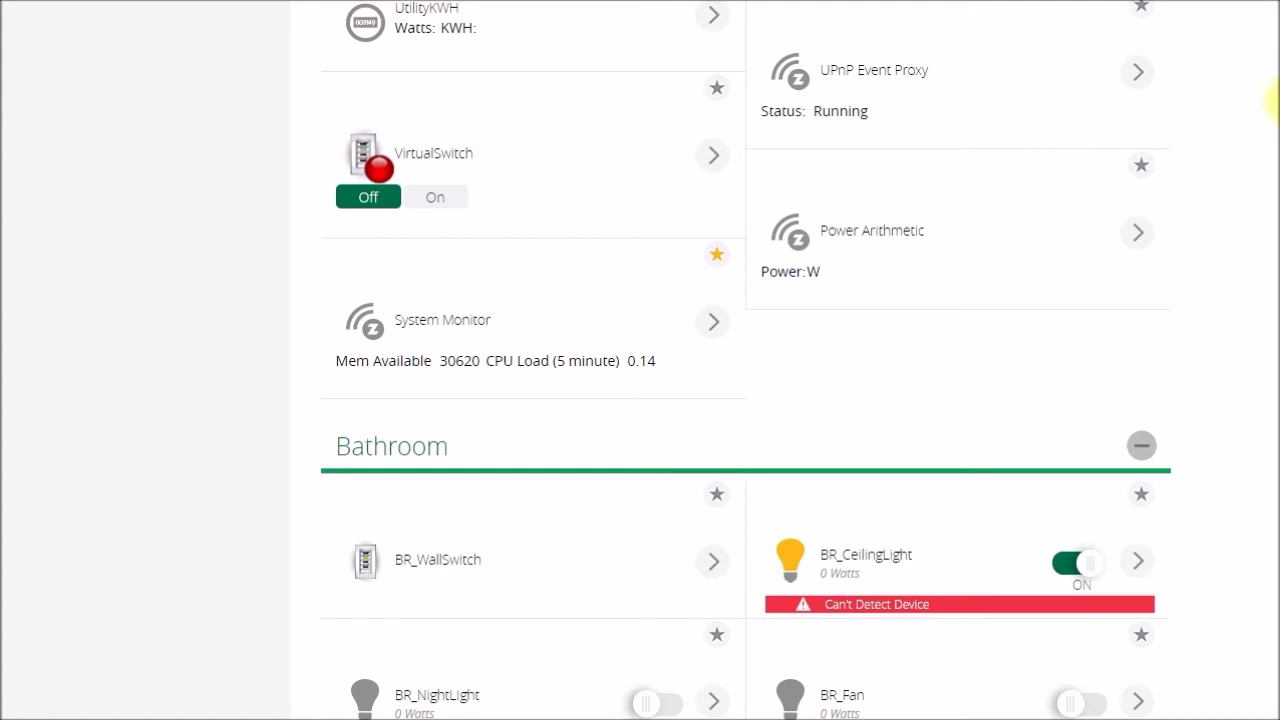
scroll(1266, 126, "down", 4)
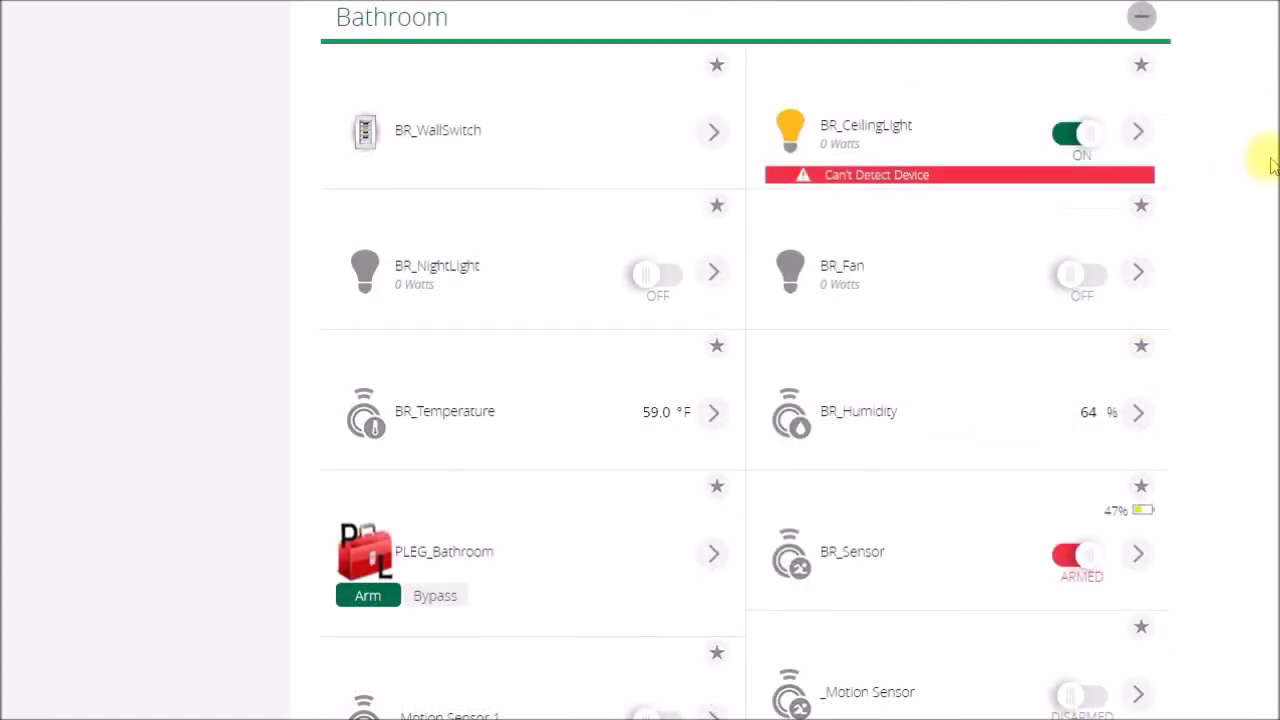
scroll(1268, 150, "down", 1)
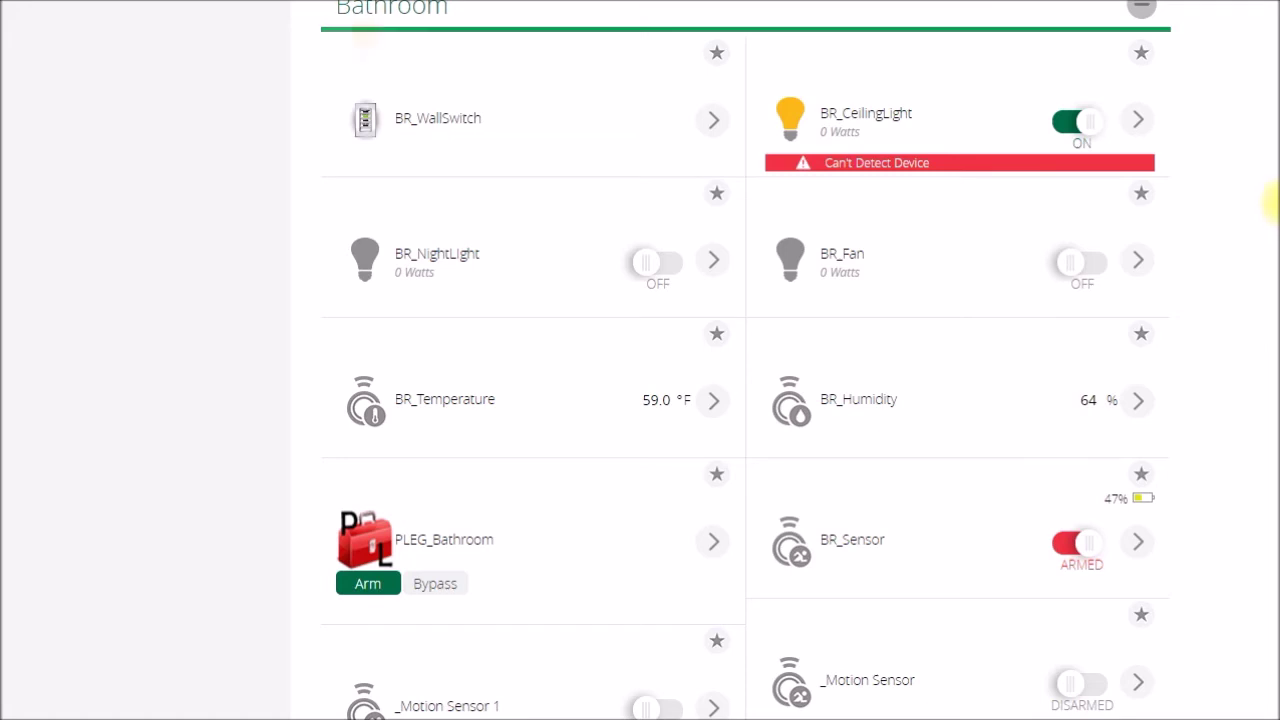
scroll(1130, 195, "down", 10)
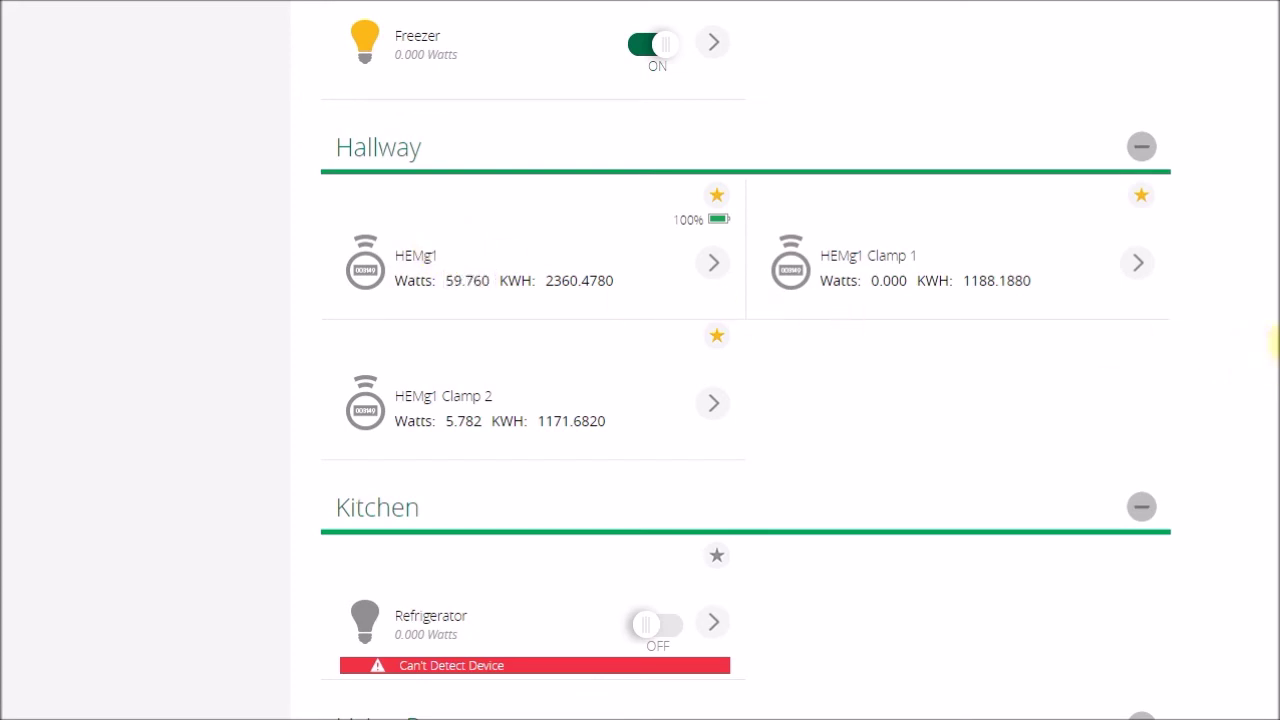
Step: Scroll through the Hallway, Kitchen and Patio room groups, then back to the No Room devices
scroll(1275, 340, "down", 2)
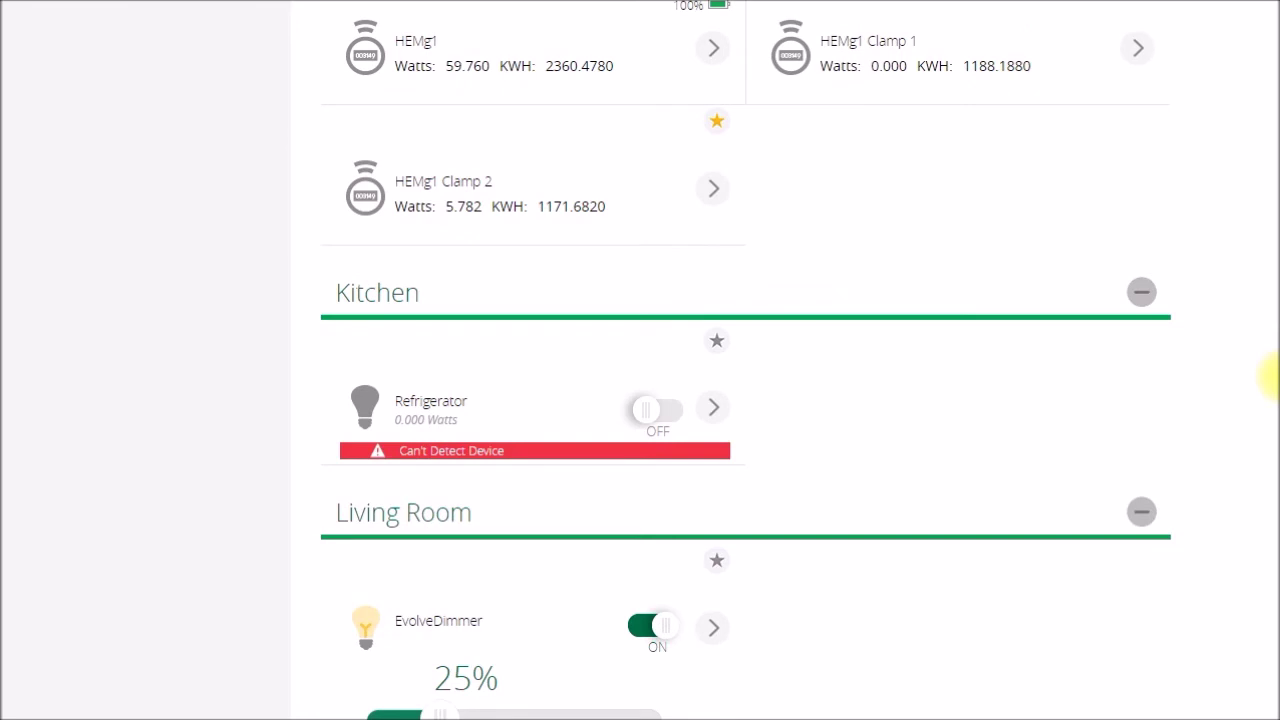
scroll(1268, 395, "down", 3)
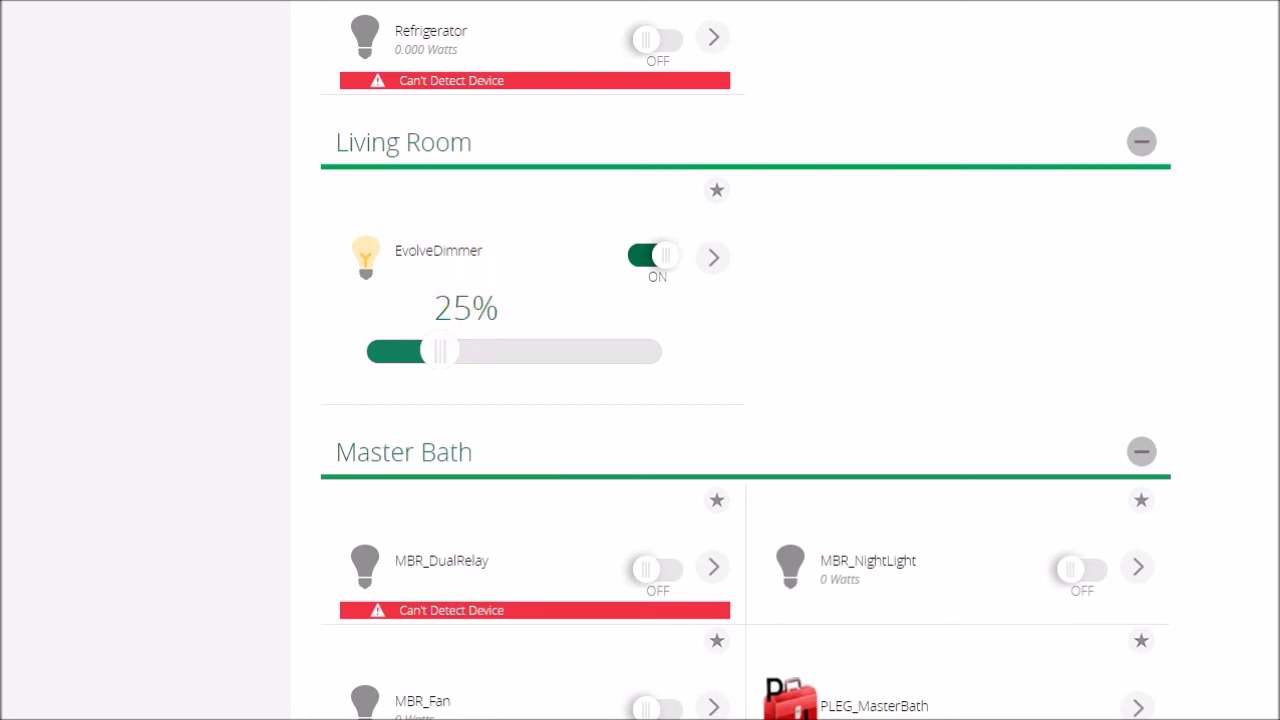
scroll(1266, 440, "down", 8)
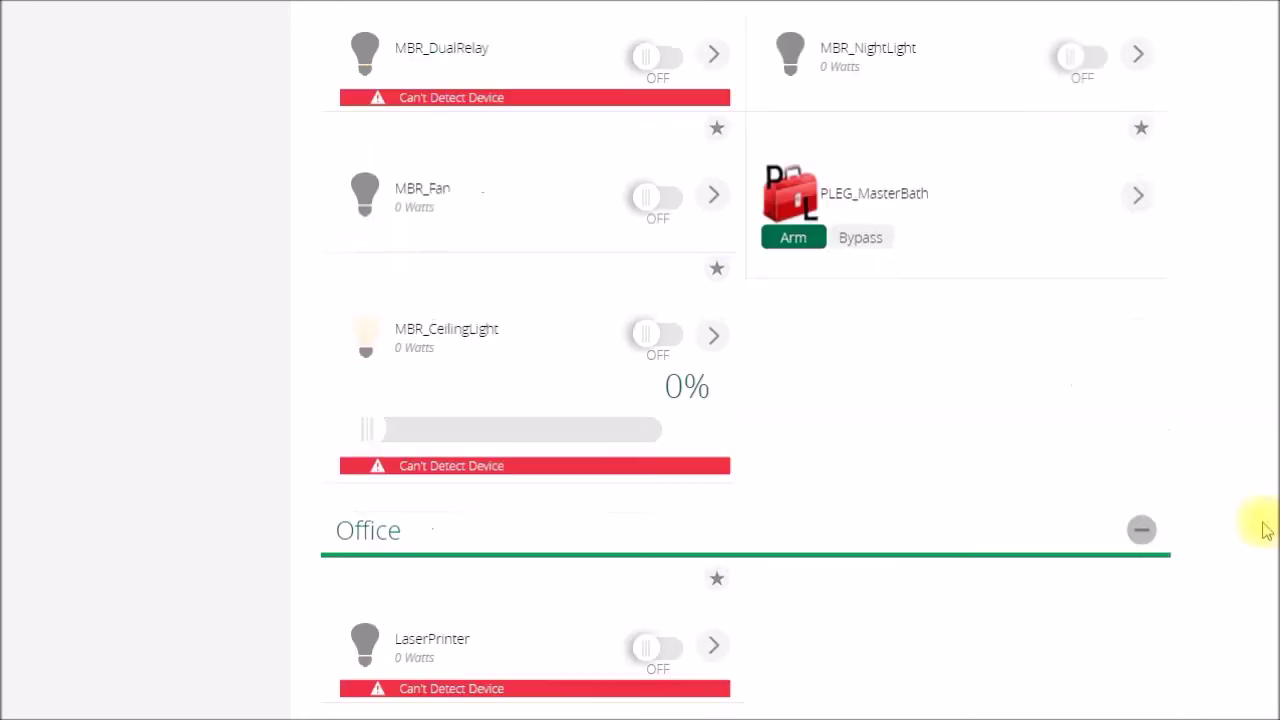
scroll(1245, 590, "down", 6)
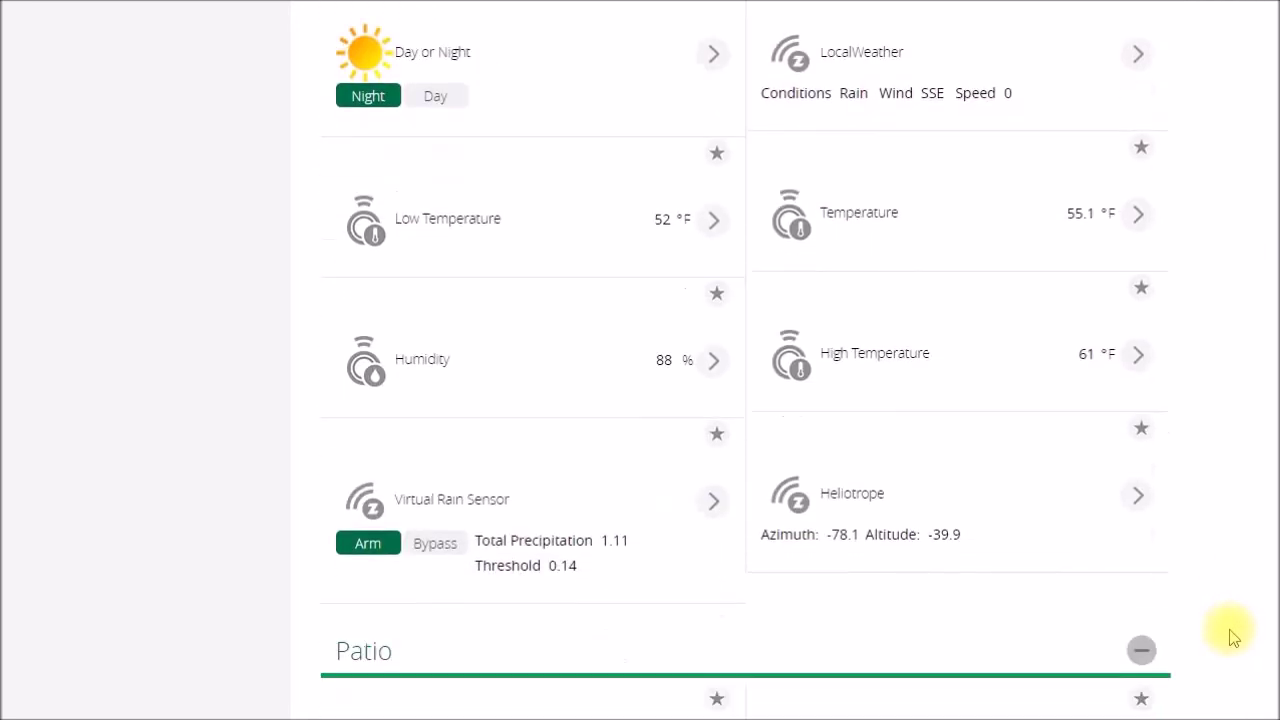
scroll(1232, 638, "up", 1)
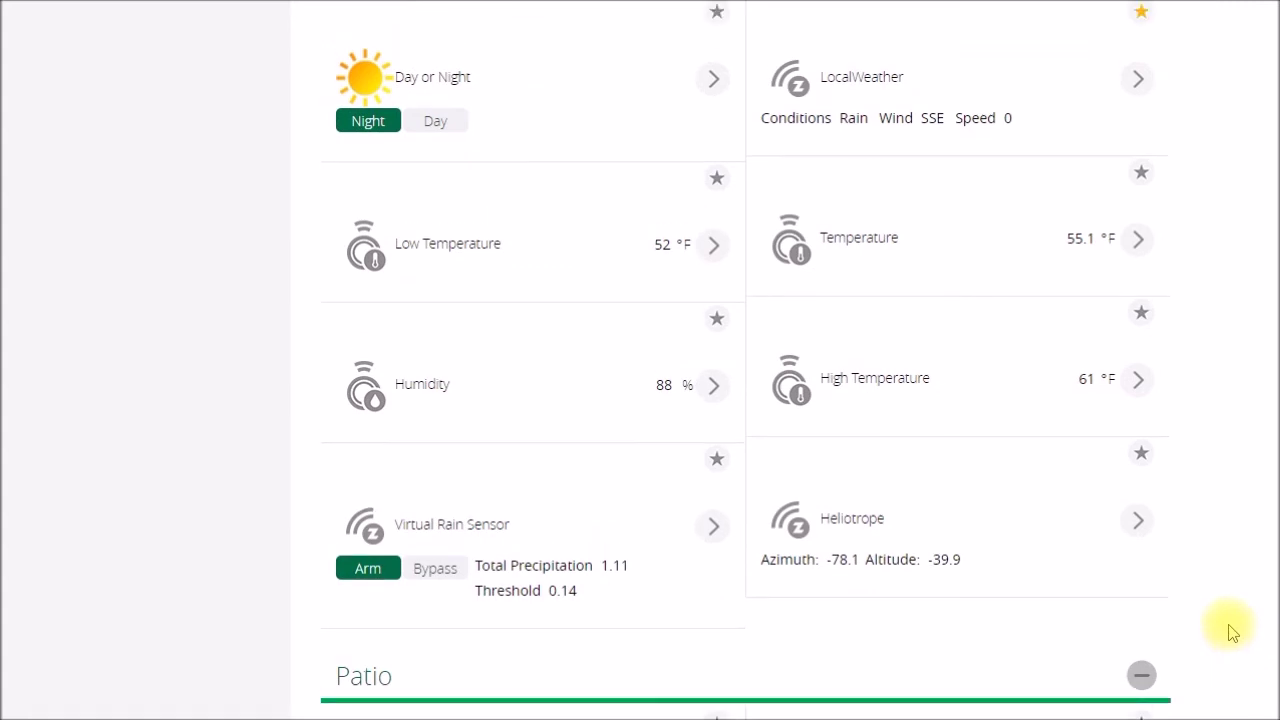
scroll(1232, 628, "up", 1)
scroll(1214, 660, "down", 4)
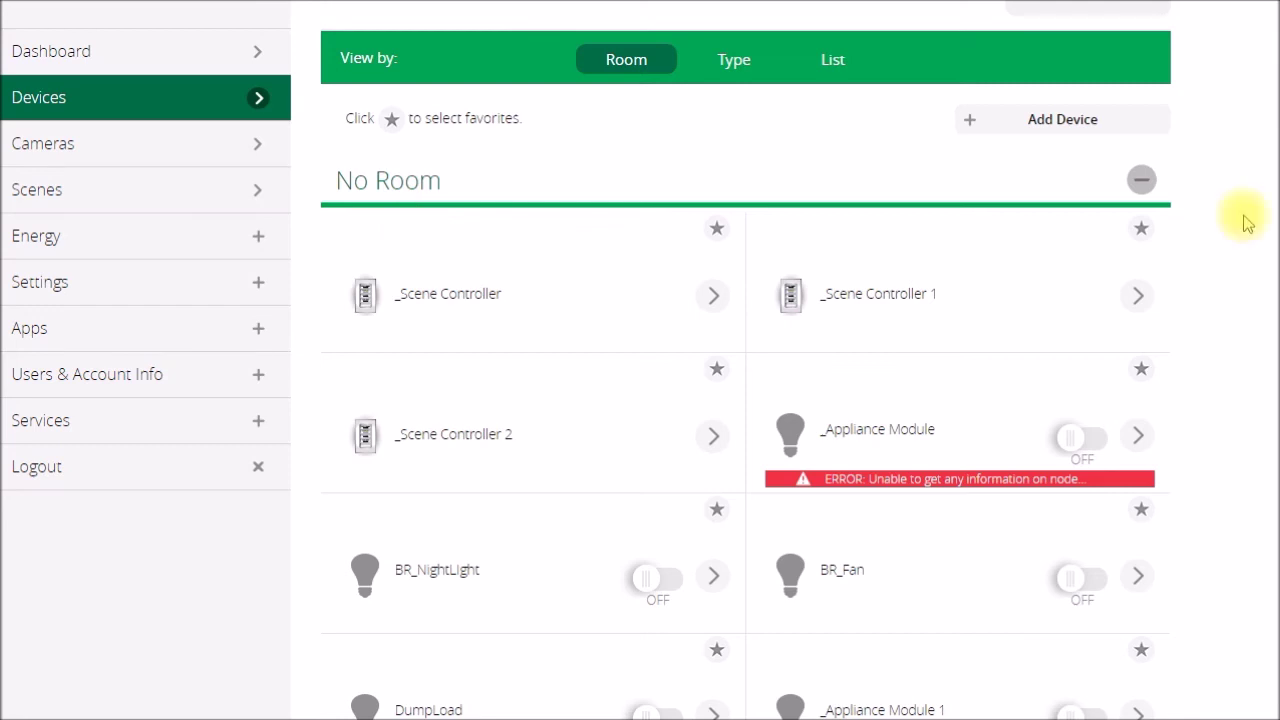
Step: Scroll the Devices page down and back up to look over the device list
scroll(1247, 224, "down", 2)
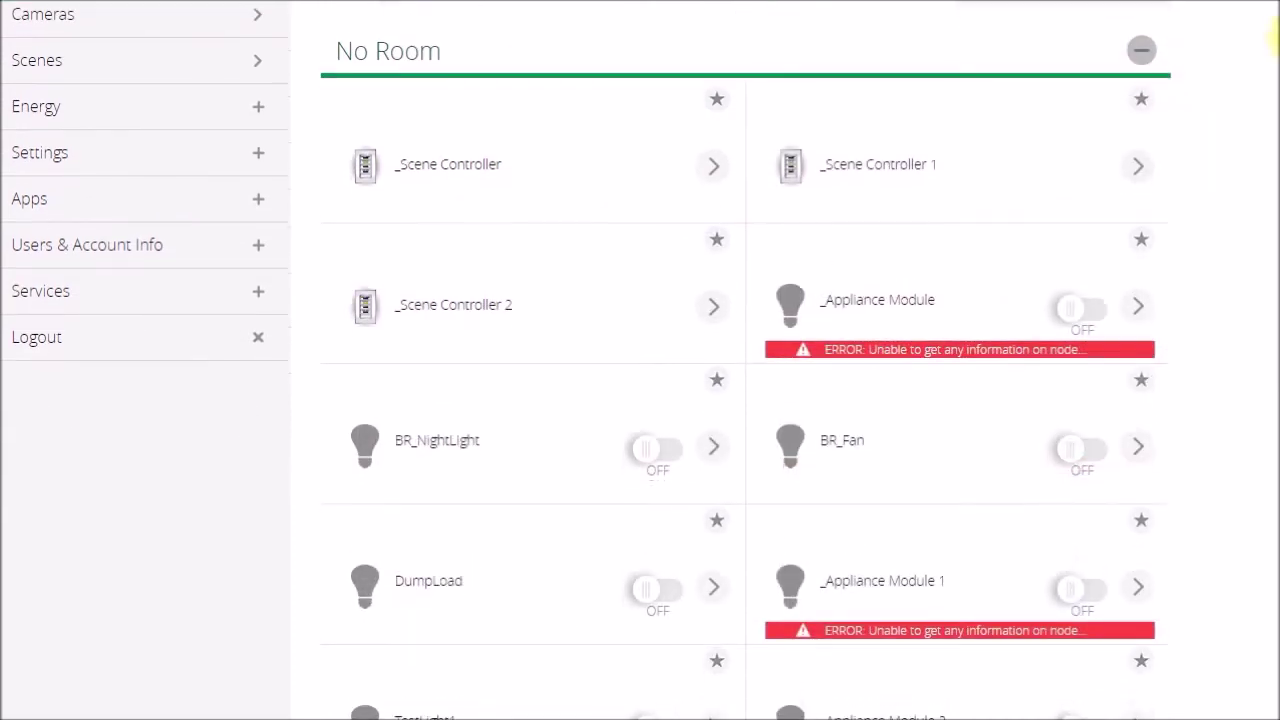
scroll(1275, 40, "up", 1)
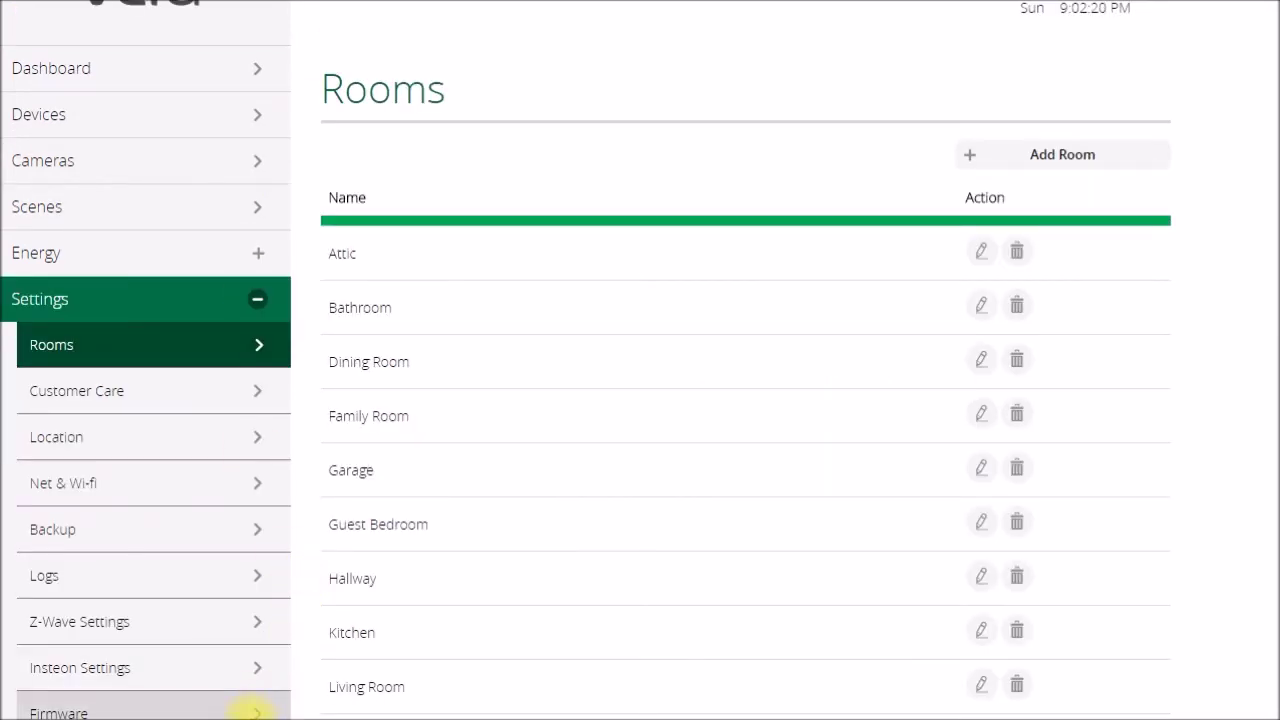
Step: Check firmware: 1.7.902 is available but blocked, with 6088 KB free versus 6984 KB required
left_click(252, 711)
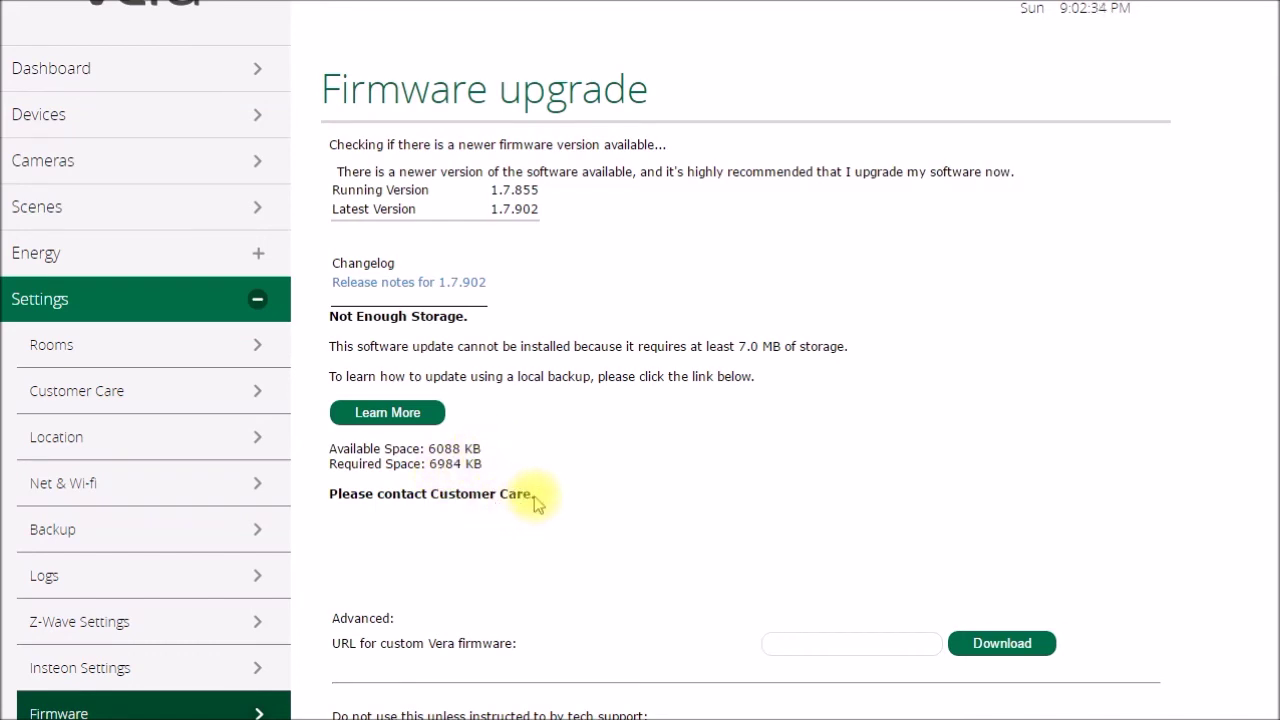
left_click_drag(534, 496, 330, 445)
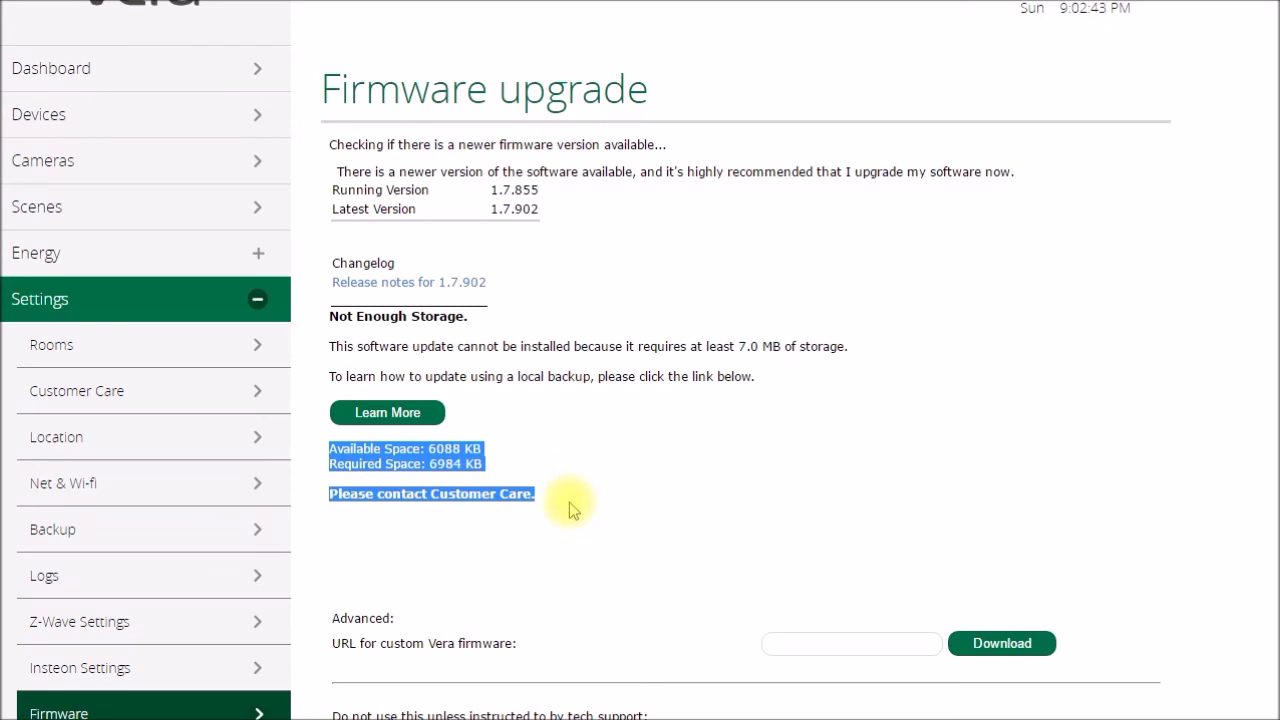
left_click(517, 464)
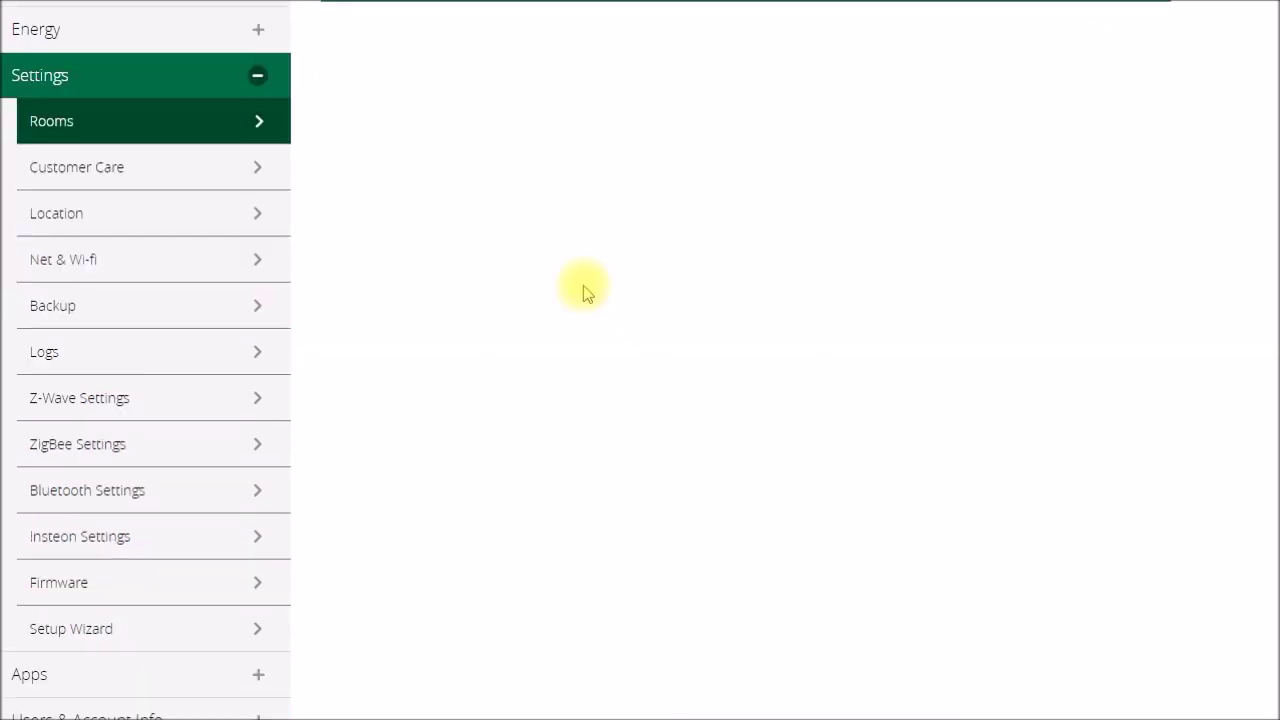
Step: Bring up the VeraPlus device list and scroll through every copied device under No Room
scroll(587, 292, "up", 2)
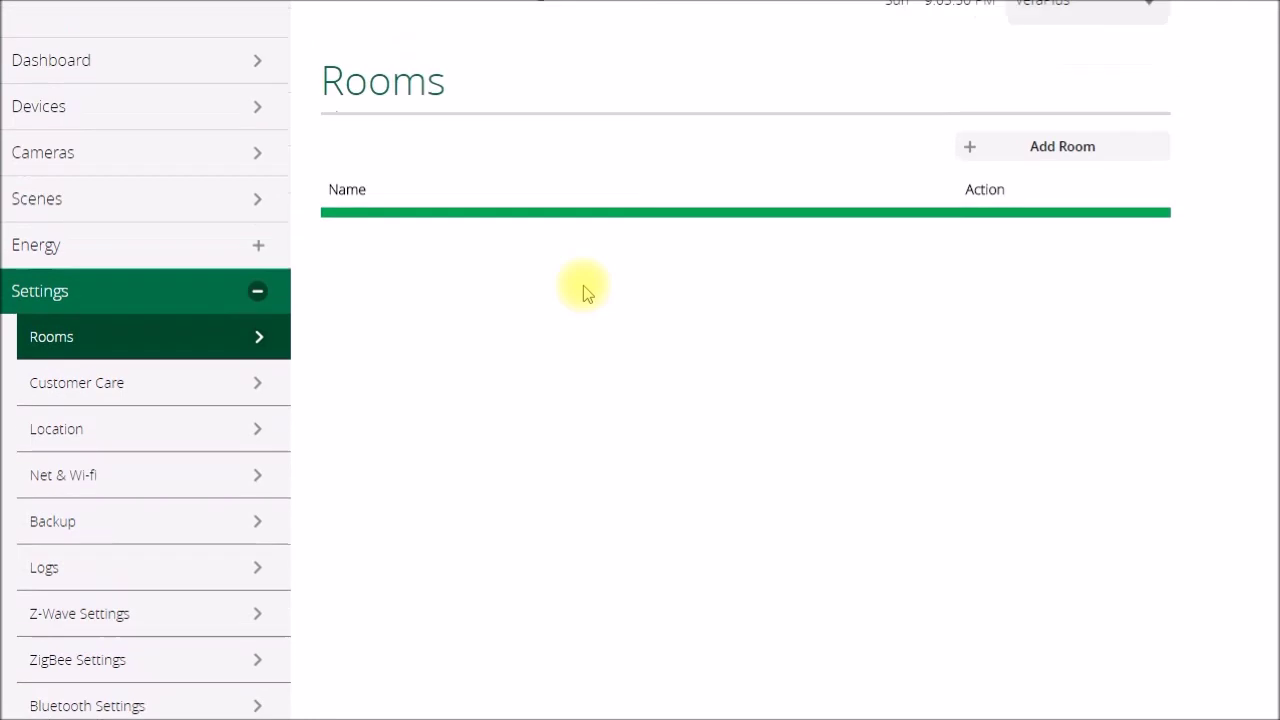
scroll(606, 315, "down", 1)
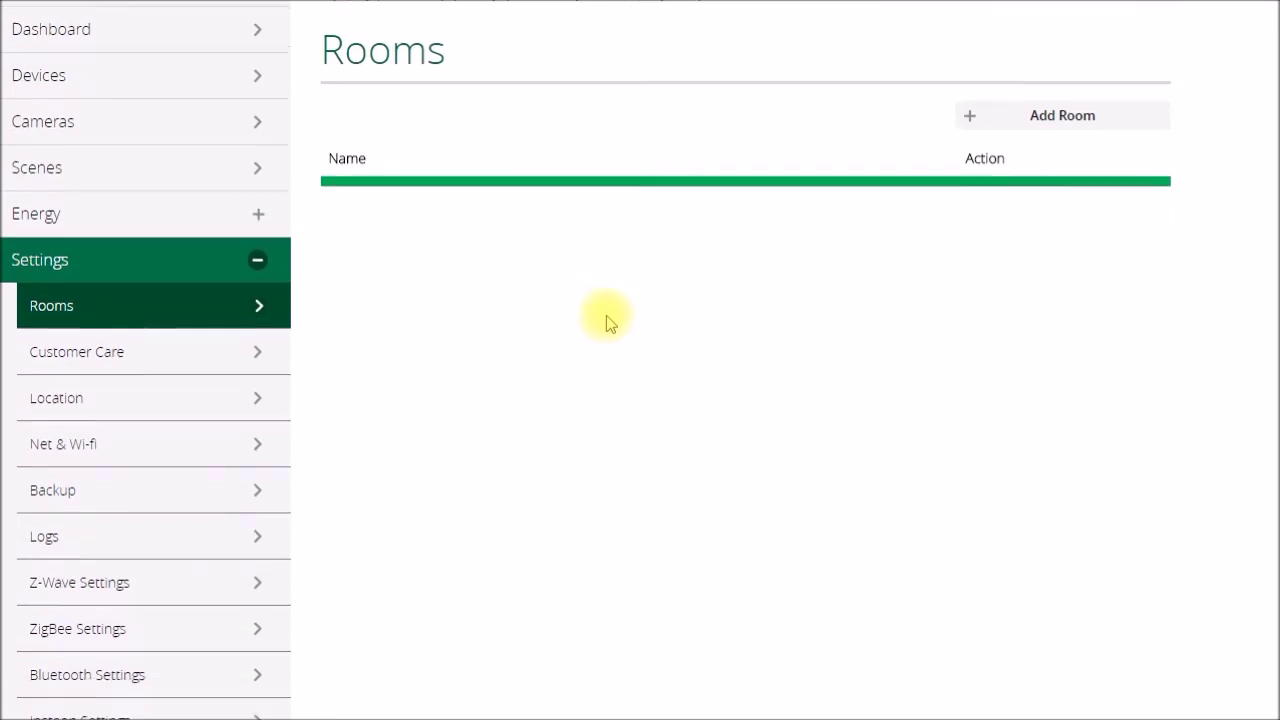
left_click(245, 14)
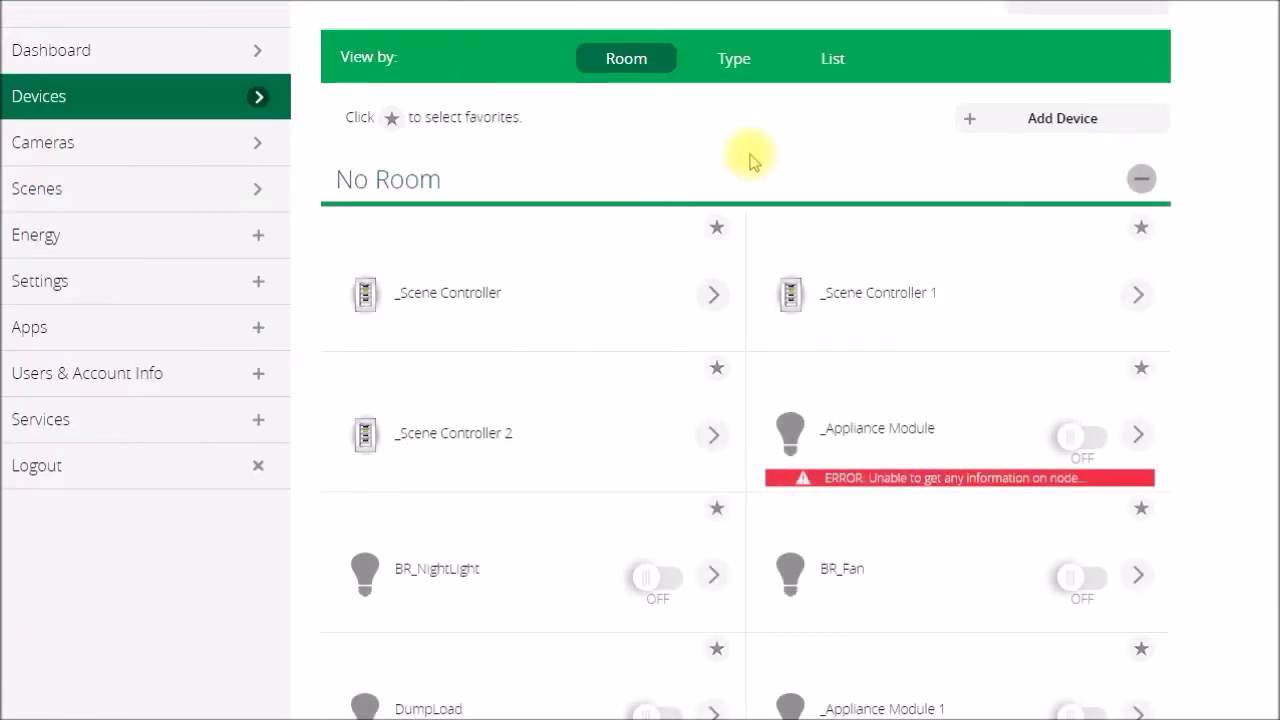
scroll(1000, 266, "down", 2)
scroll(1000, 266, "down", 1)
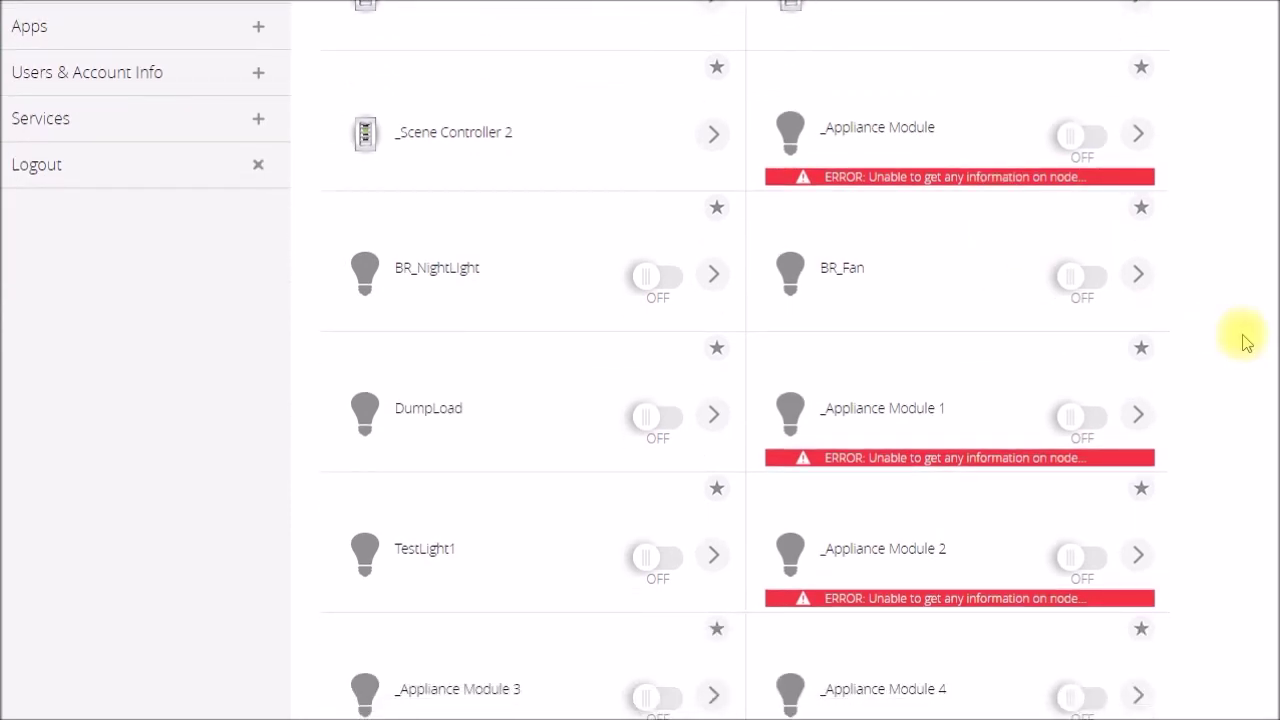
scroll(1245, 341, "up", 2)
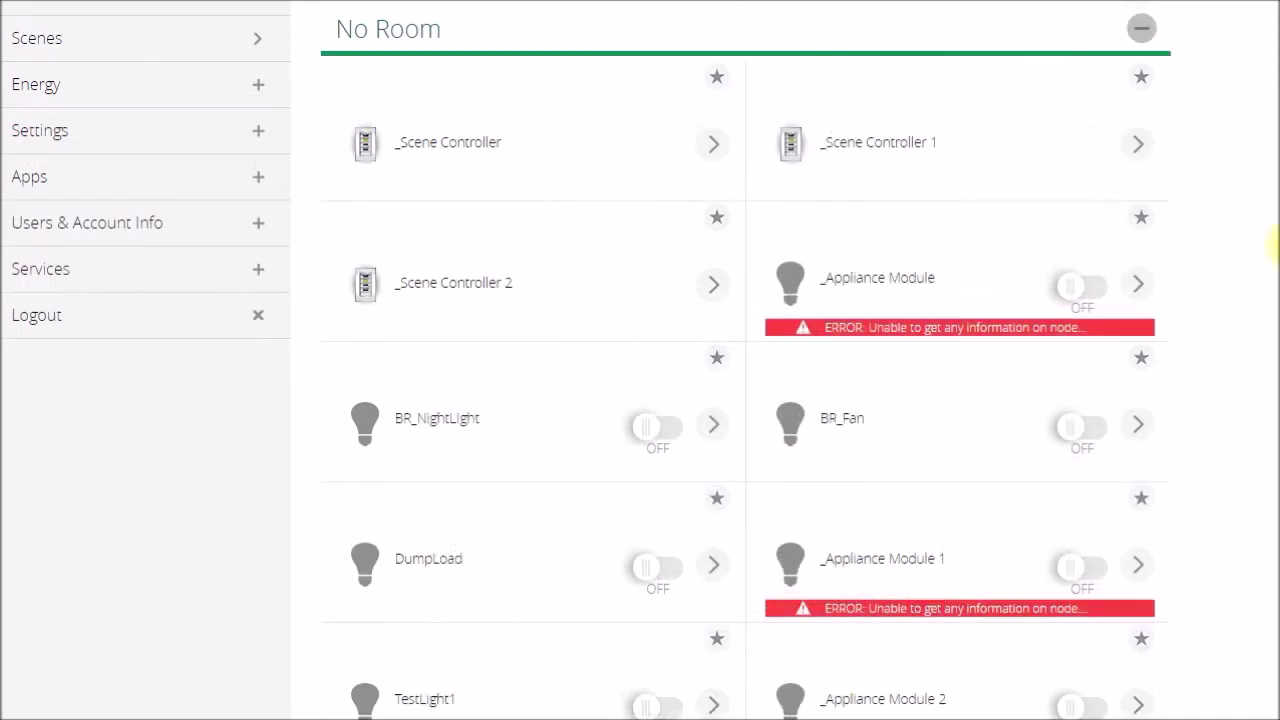
scroll(1262, 277, "down", 3)
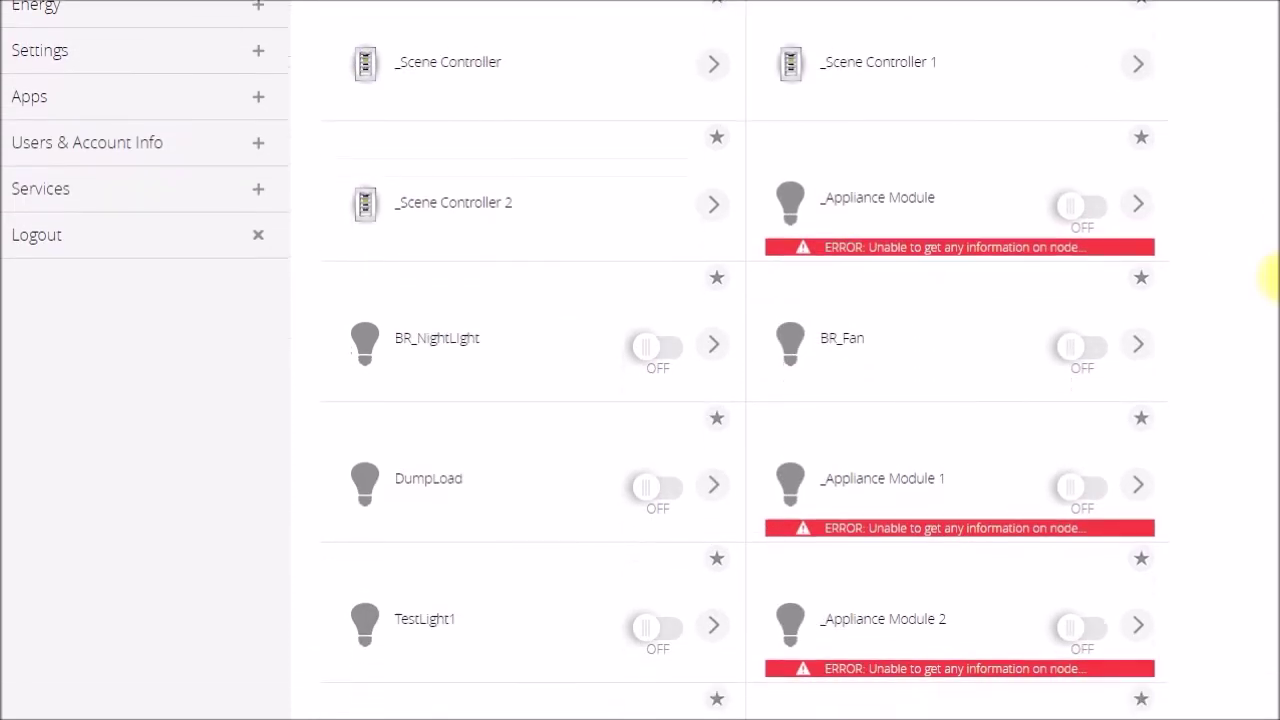
scroll(1262, 400, "down", 5)
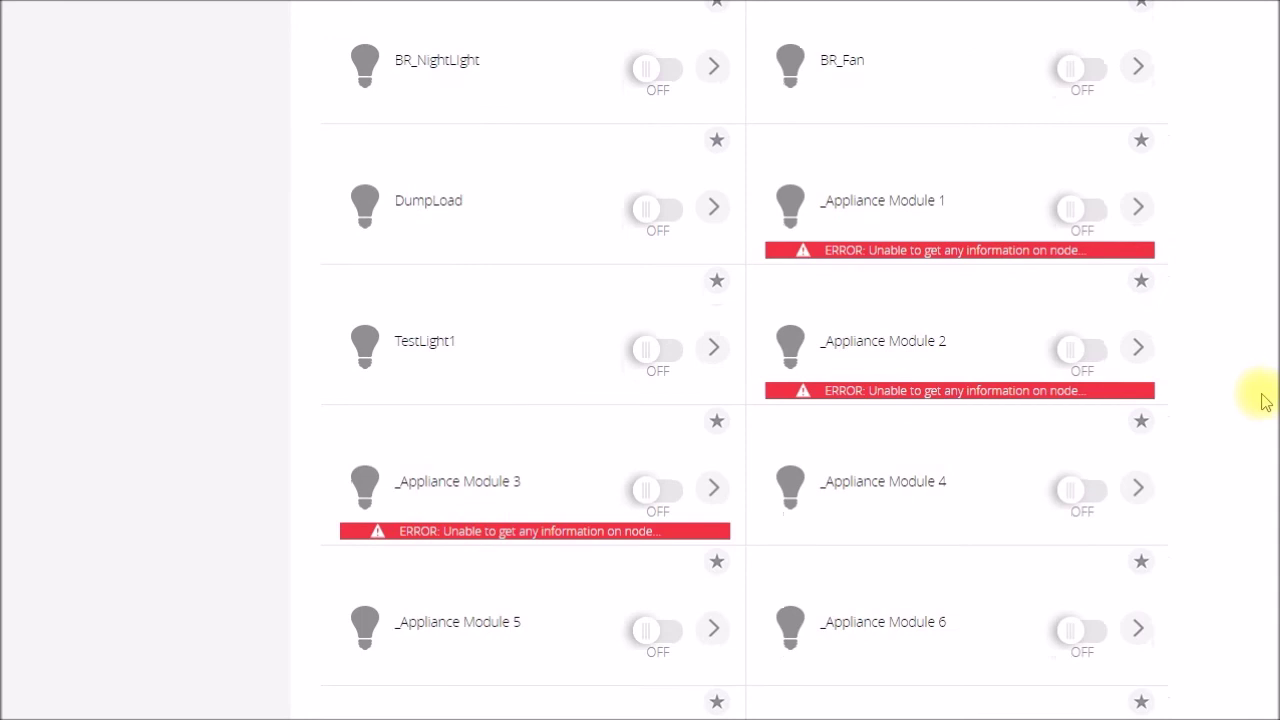
scroll(1228, 560, "down", 3)
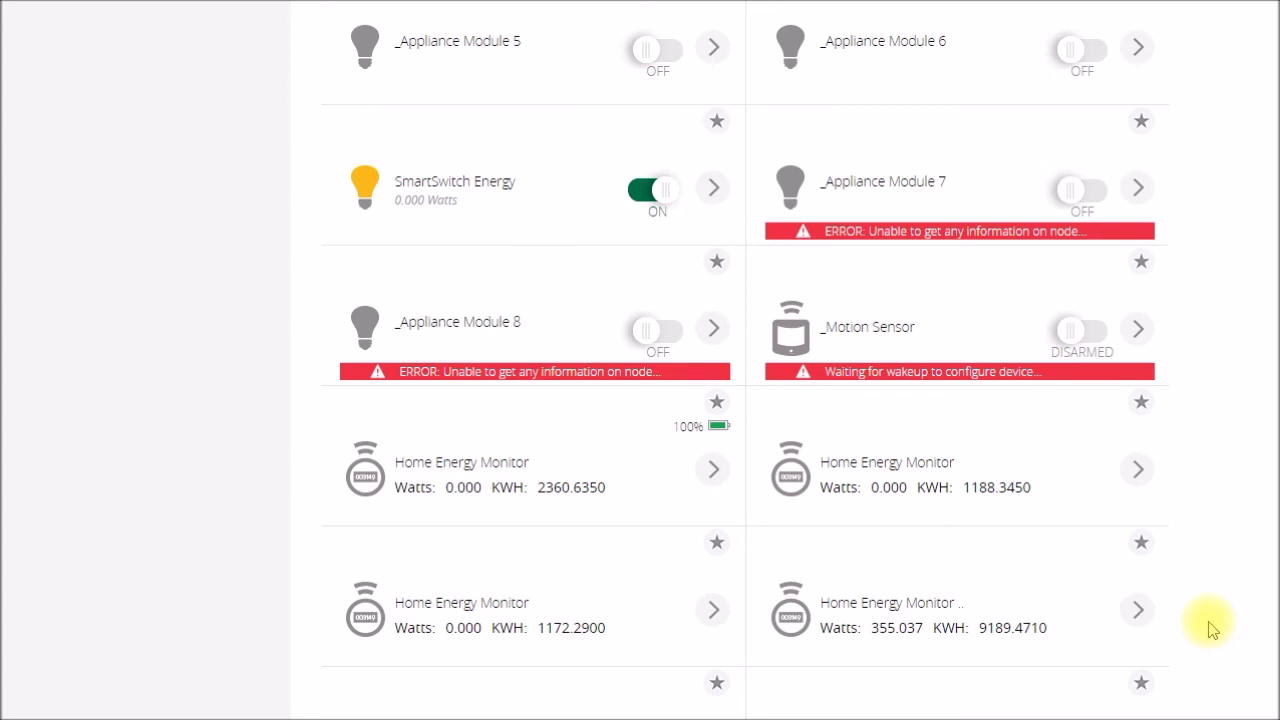
scroll(1210, 628, "down", 2)
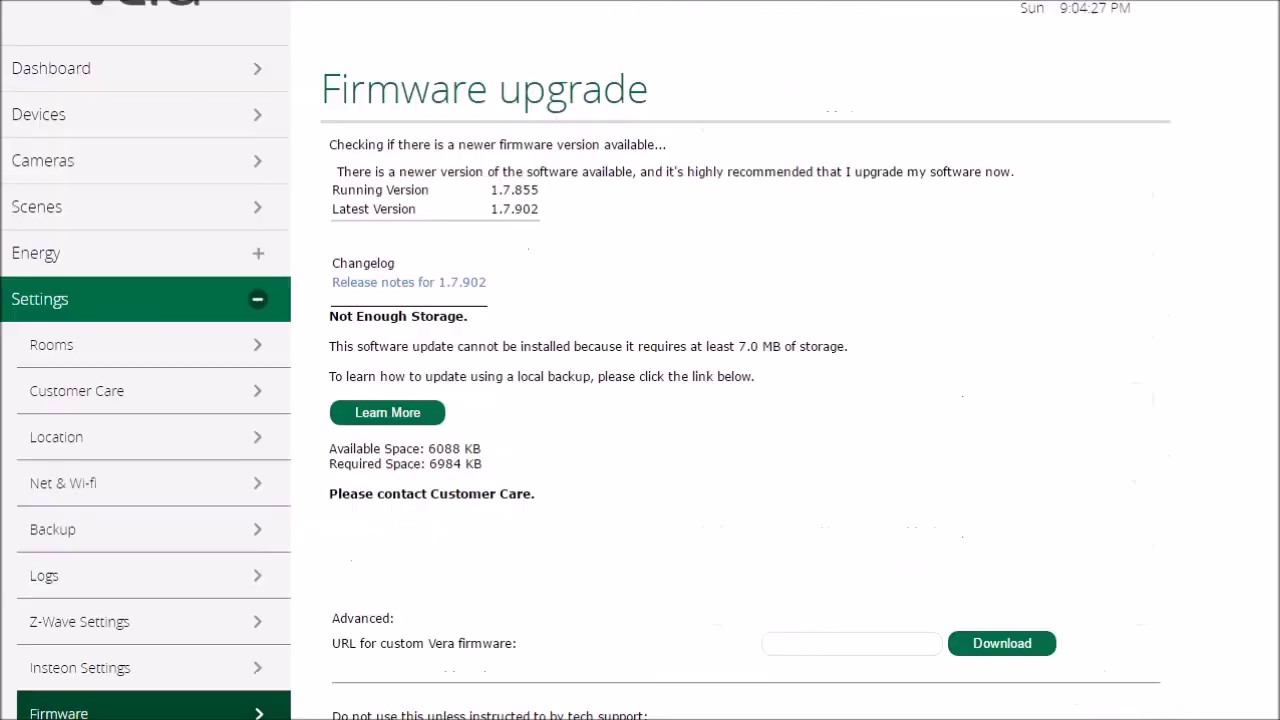
Step: Return from the firmware upgrade page to the Devices list
left_click(271, 121)
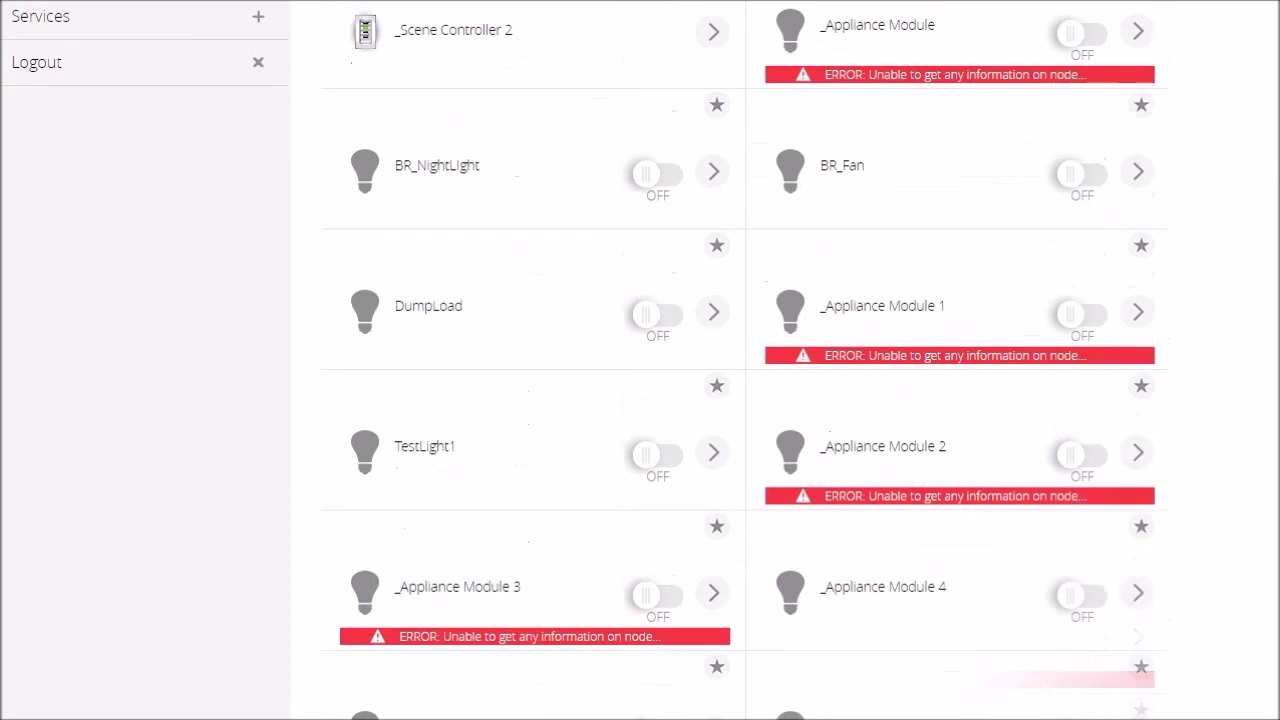
scroll(640, 360, "up", 3)
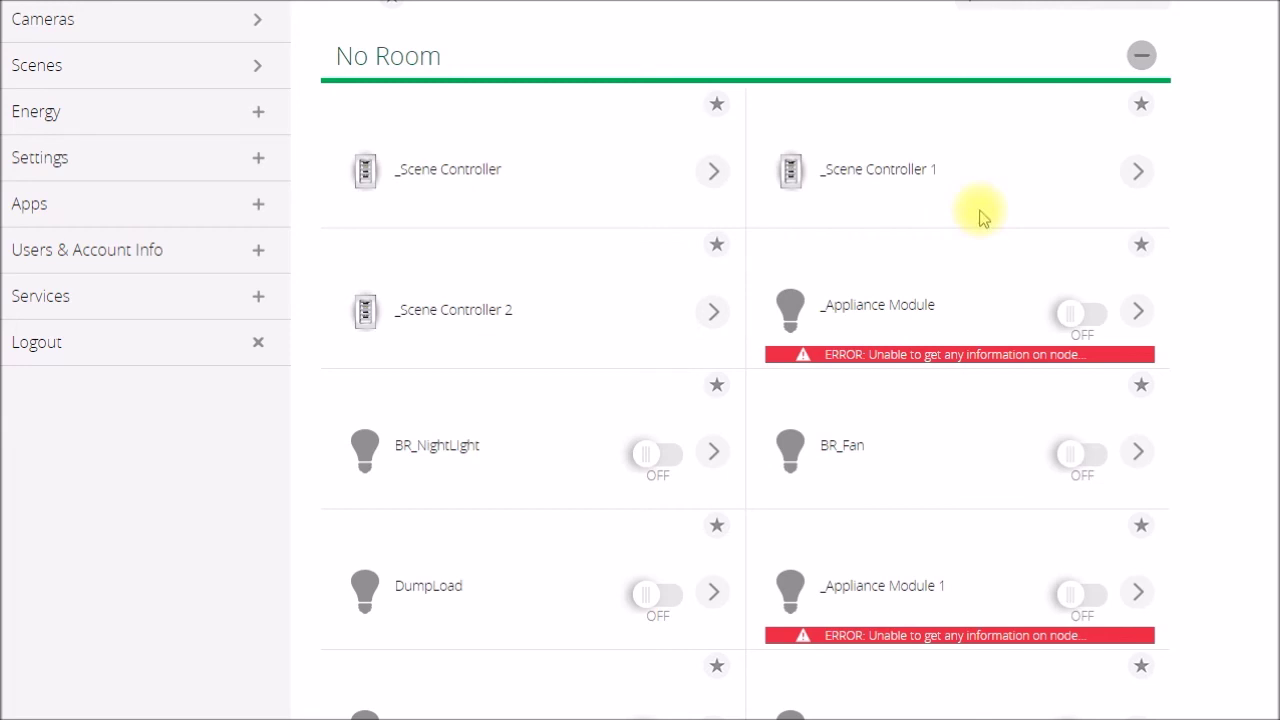
scroll(983, 218, "down", 1)
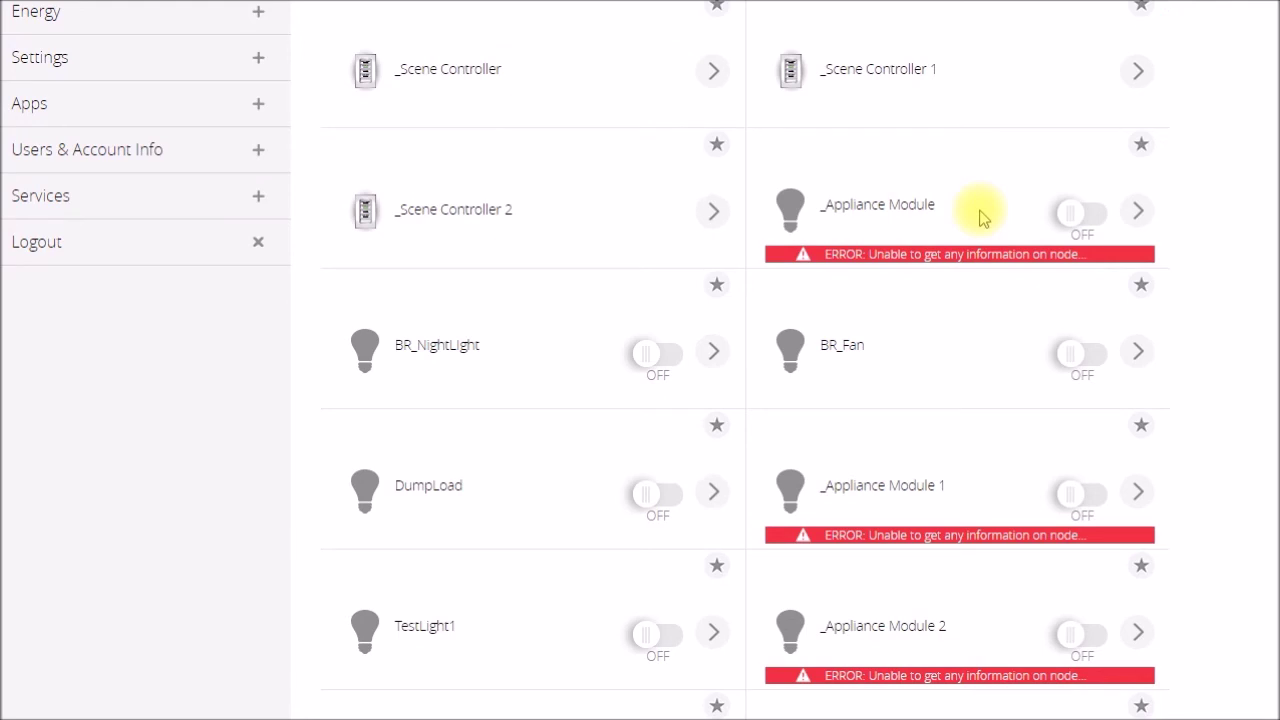
scroll(983, 218, "down", 1)
scroll(1257, 250, "up", 1)
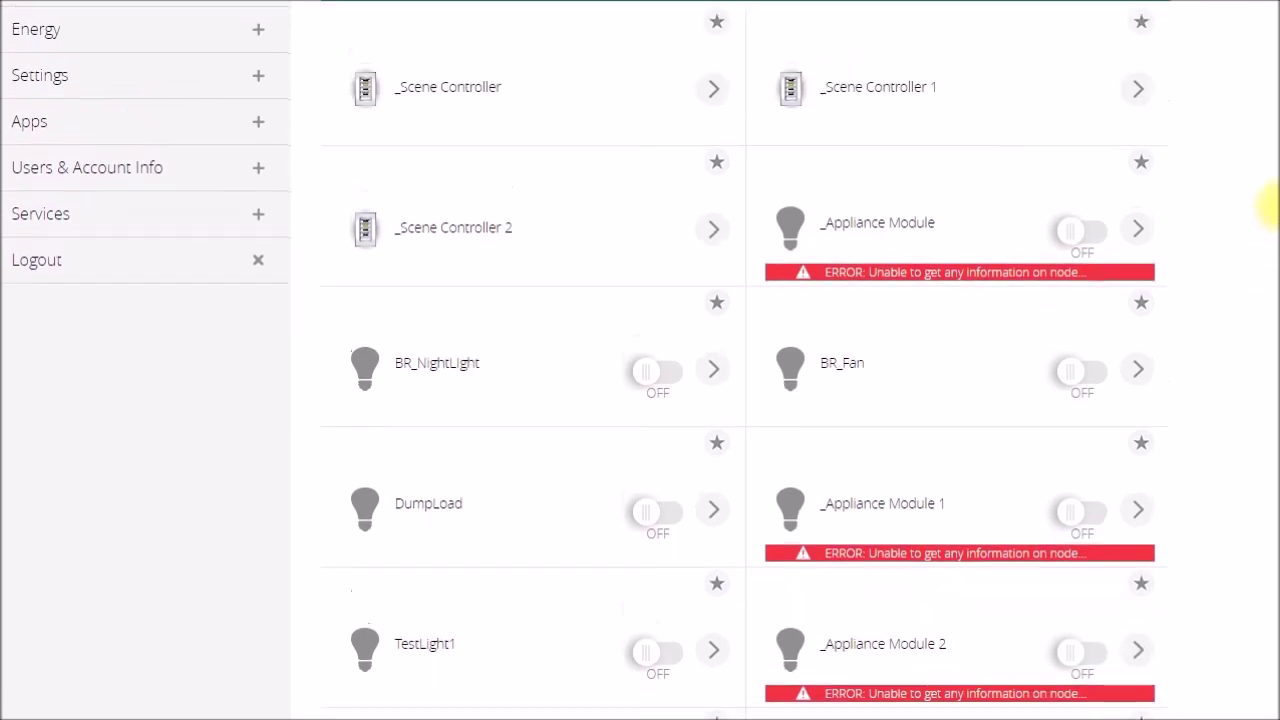
scroll(1268, 205, "up", 1)
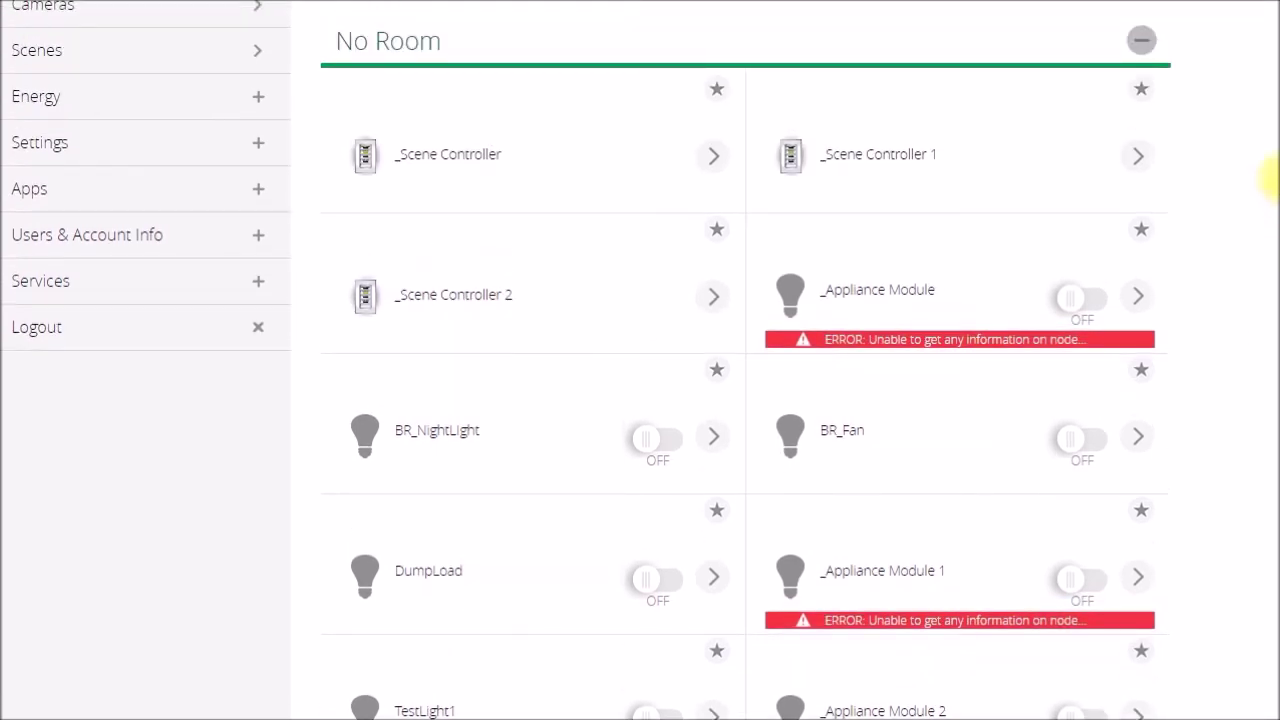
scroll(1268, 178, "up", 1)
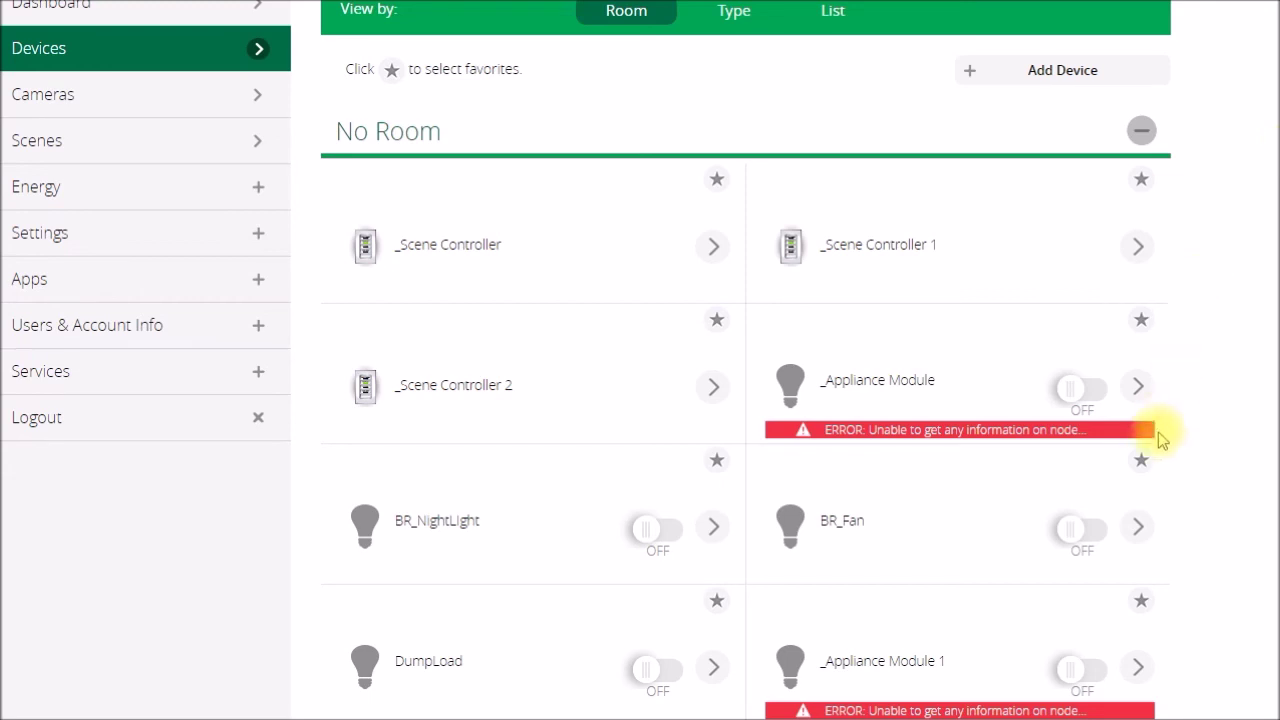
scroll(1203, 538, "down", 3)
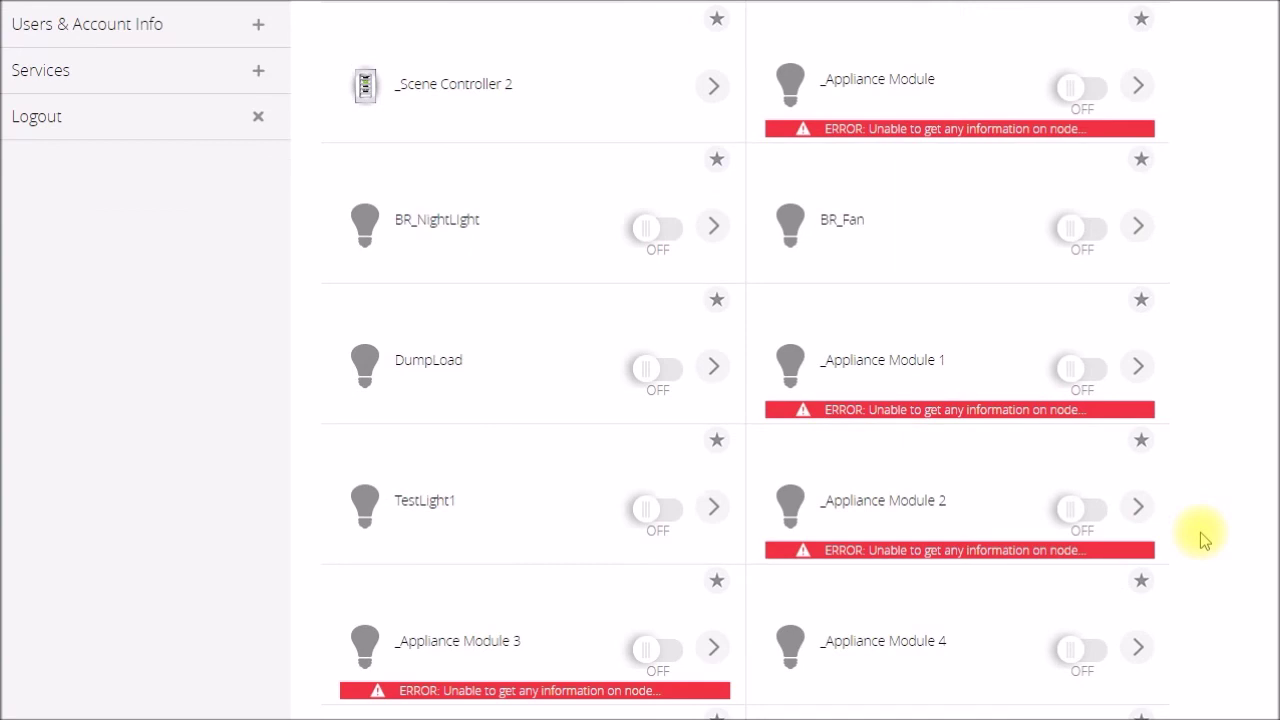
scroll(1203, 538, "down", 1)
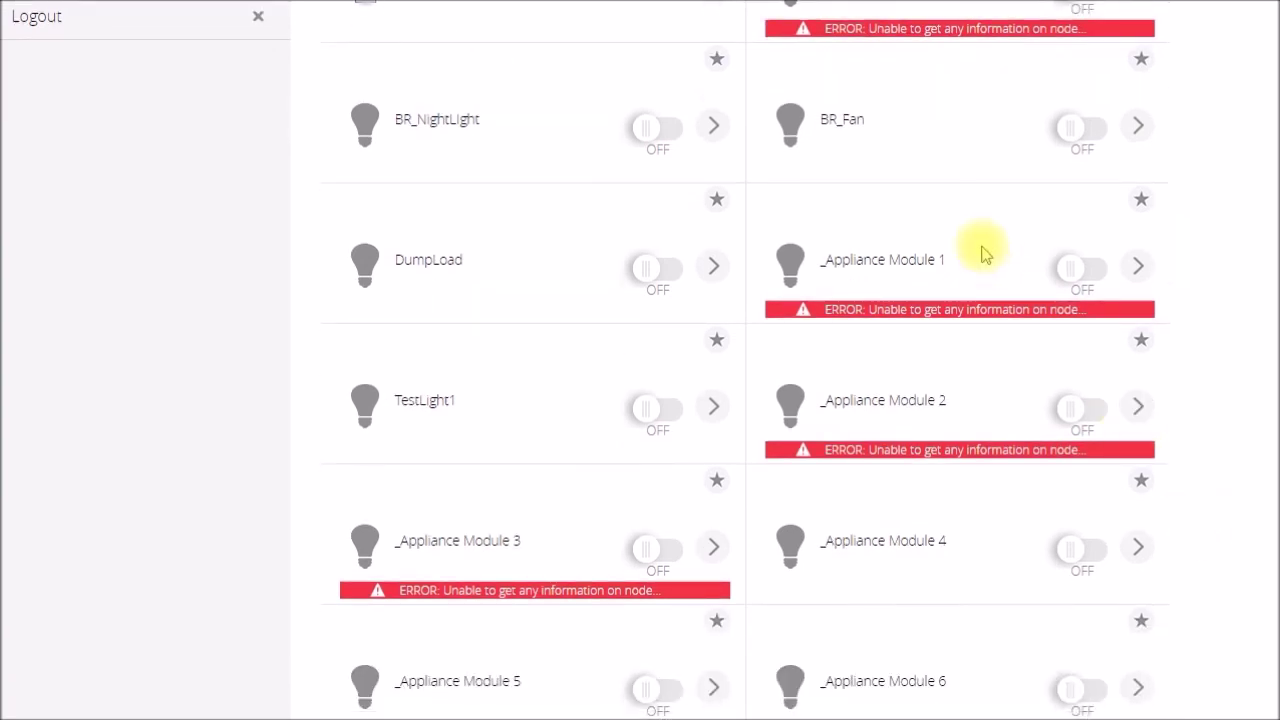
scroll(983, 255, "up", 4)
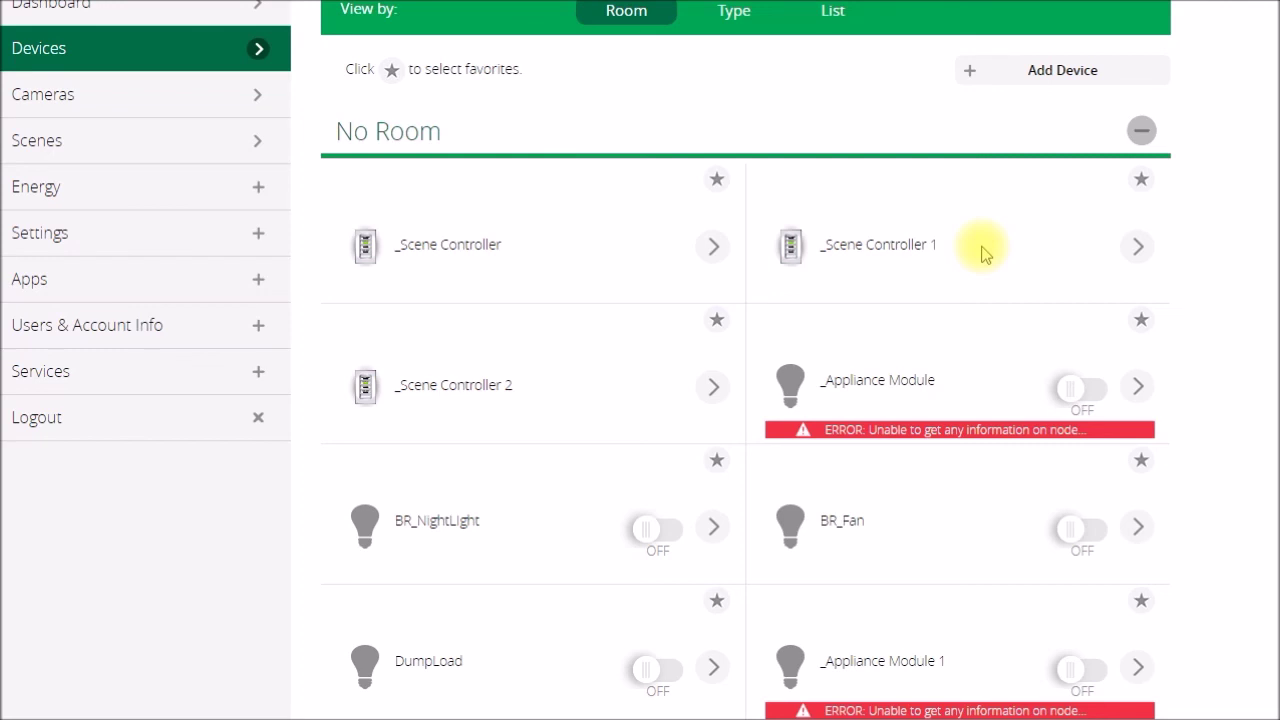
scroll(983, 255, "up", 1)
scroll(983, 255, "down", 1)
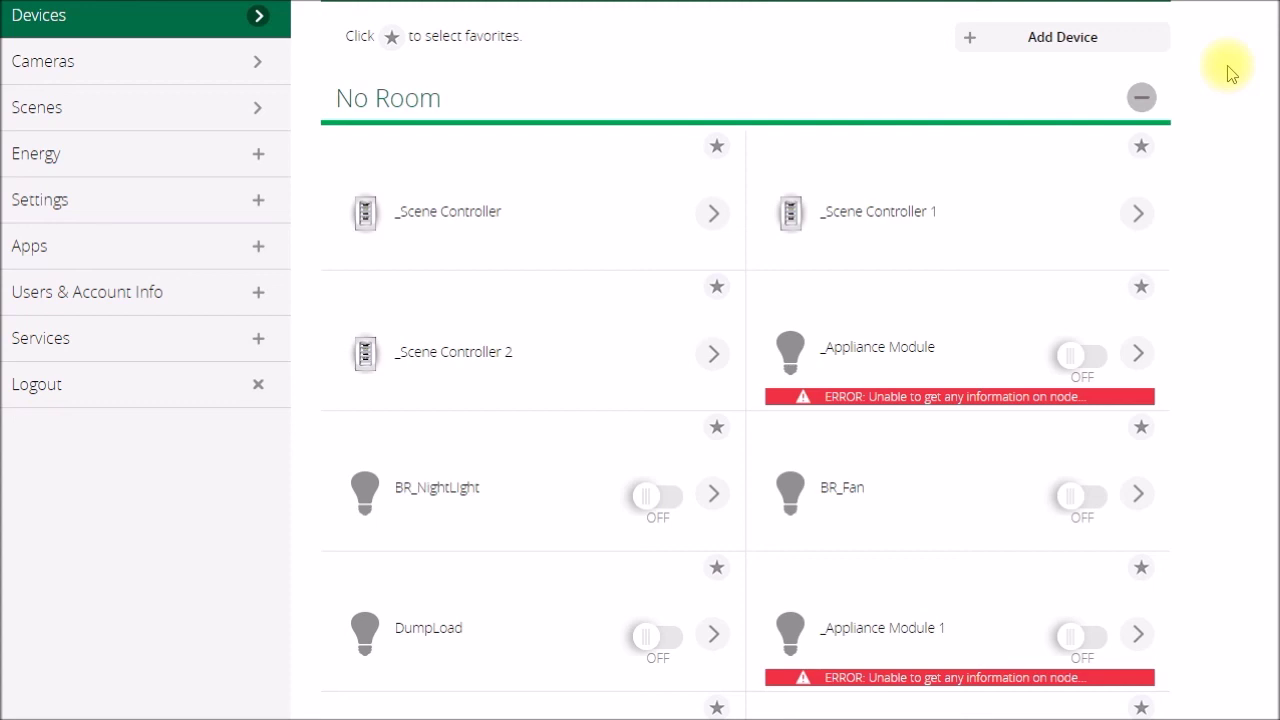
scroll(1229, 74, "up", 1)
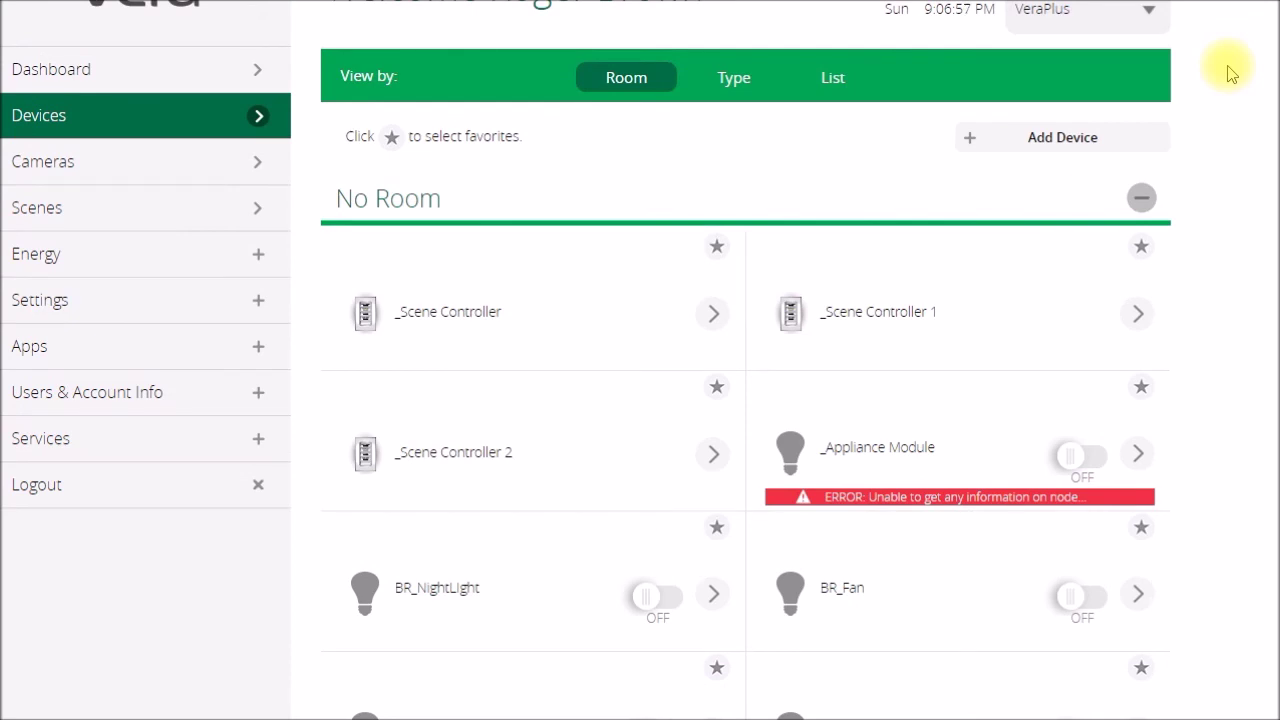
scroll(1229, 74, "down", 1)
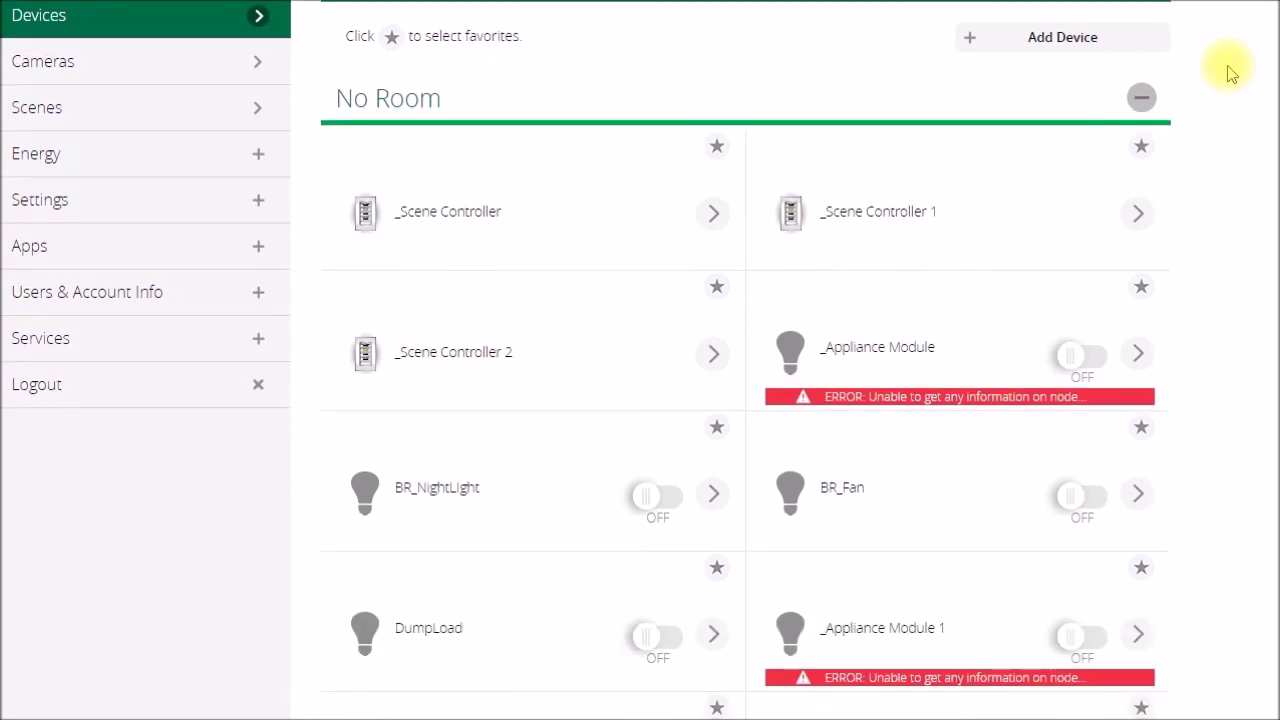